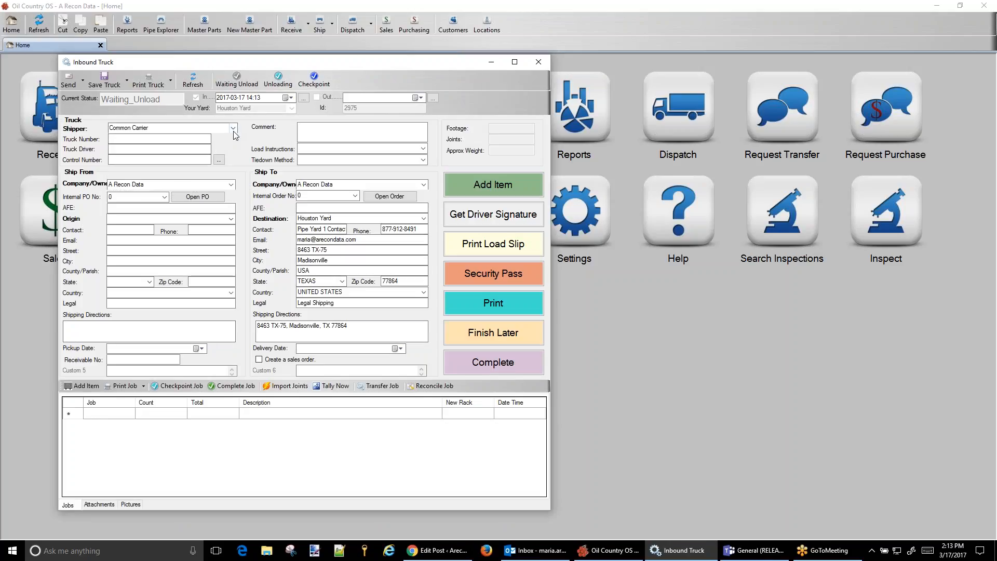
Turn on sales order creation for the inbound truck and set the shipper to Bob Shipping Company
{"action": "left_click", "coordinate": [261, 361]}
{"action": "left_click", "coordinate": [233, 128]}
{"action": "key", "text": "Up"}
{"action": "key", "text": "Up"}
{"action": "key", "text": "Up"}
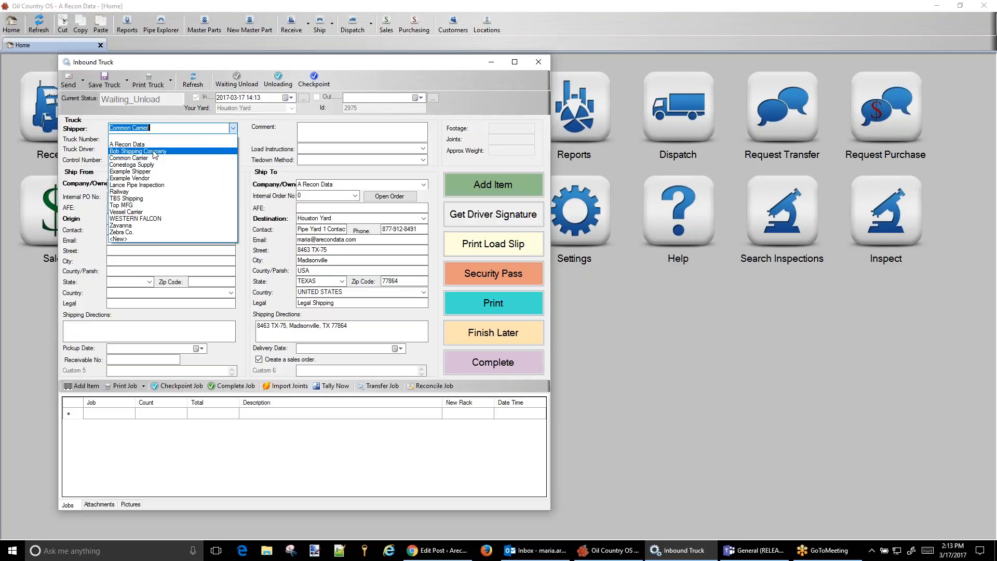
{"action": "key", "text": "Return"}
Enter truck number 65, the driver's name and control number 204 in the truck details
{"action": "left_click", "coordinate": [159, 139]}
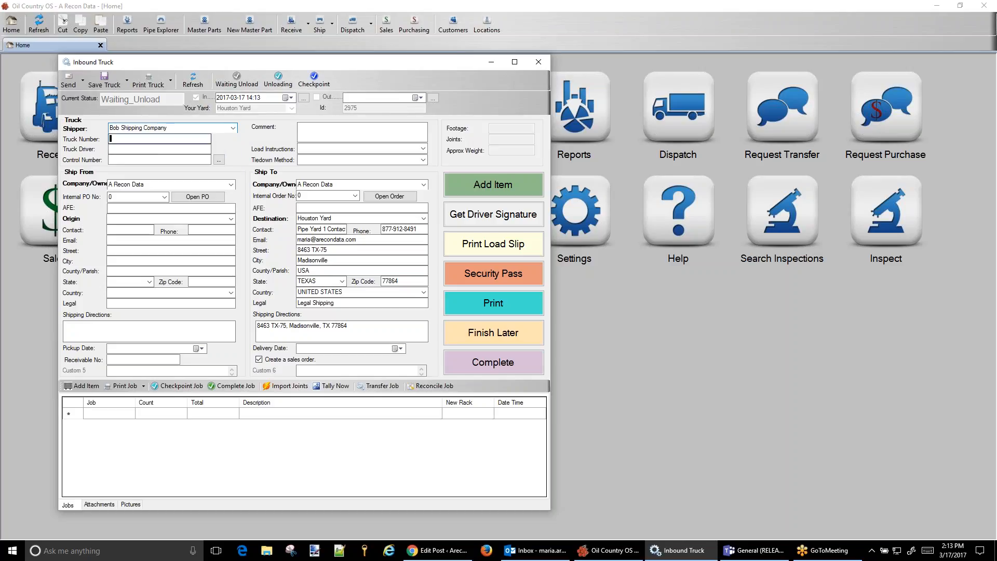
{"action": "type", "text": "65"}
{"action": "key", "text": "Tab"}
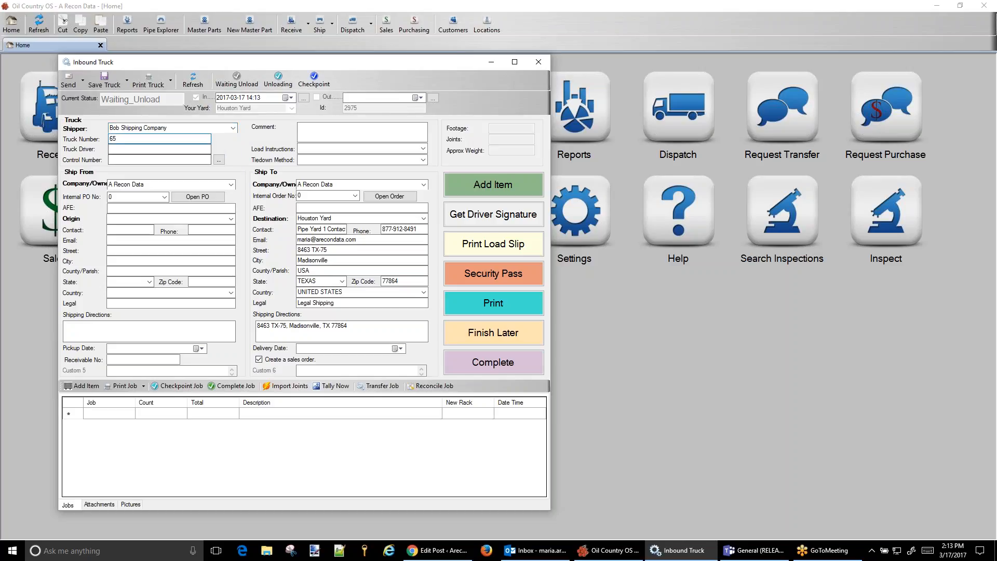
{"action": "type", "text": "Bob"}
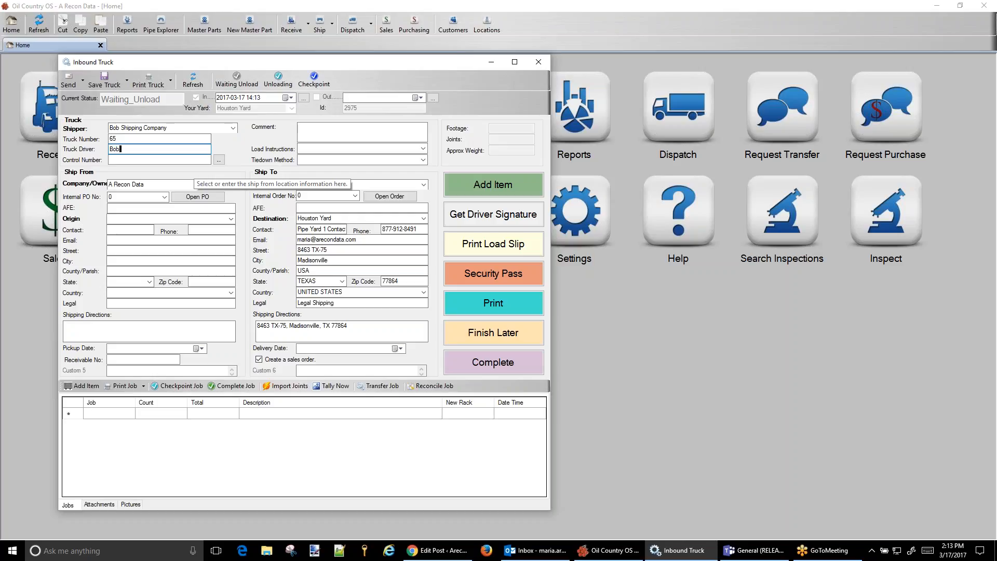
{"action": "key", "text": "Tab"}
{"action": "type", "text": "204"}
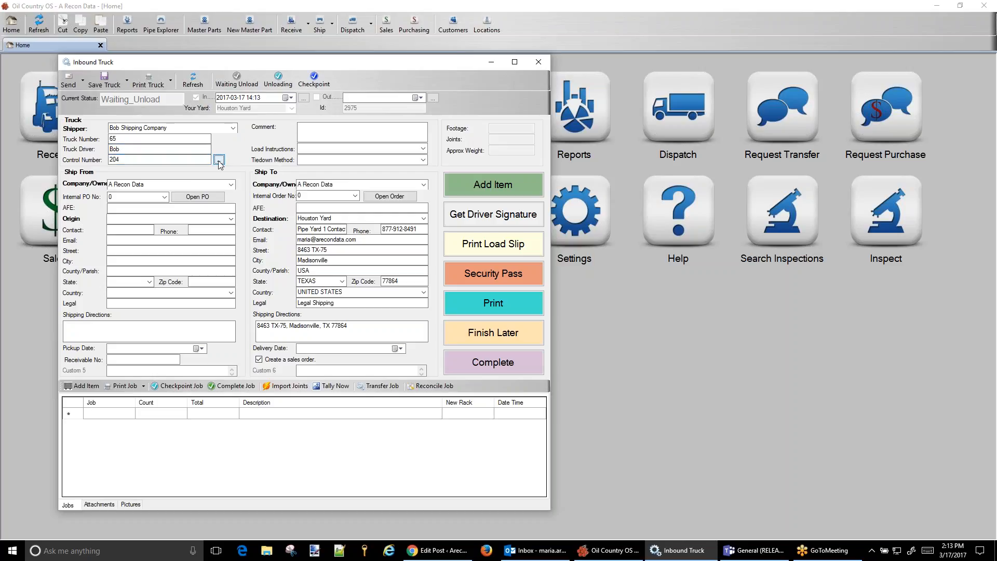
Set both the Ship From and Ship To companies to Arms Petroleum and the origin to 3W-56TR/78South
{"action": "left_click", "coordinate": [231, 185]}
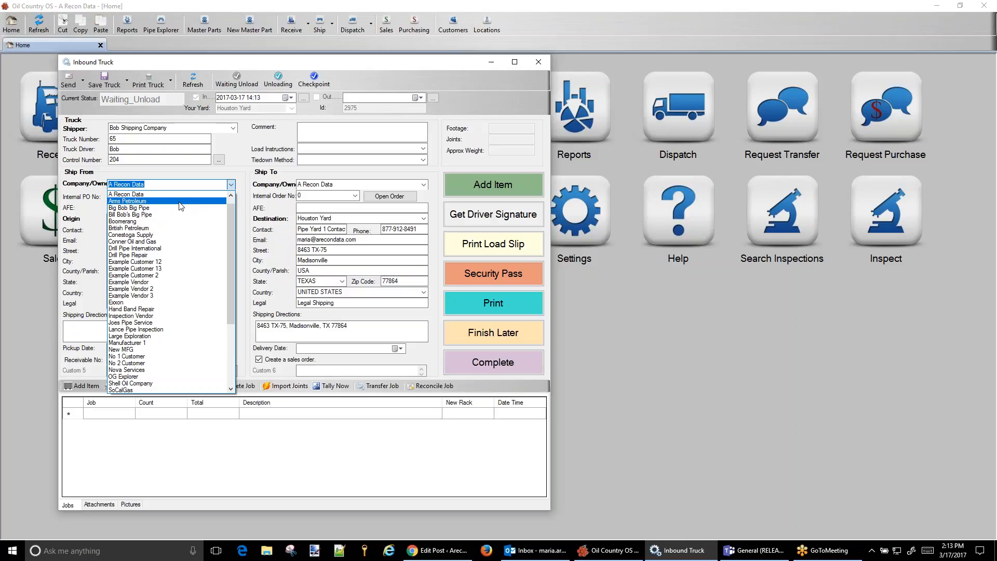
{"action": "left_click", "coordinate": [180, 201]}
{"action": "left_click", "coordinate": [356, 186]}
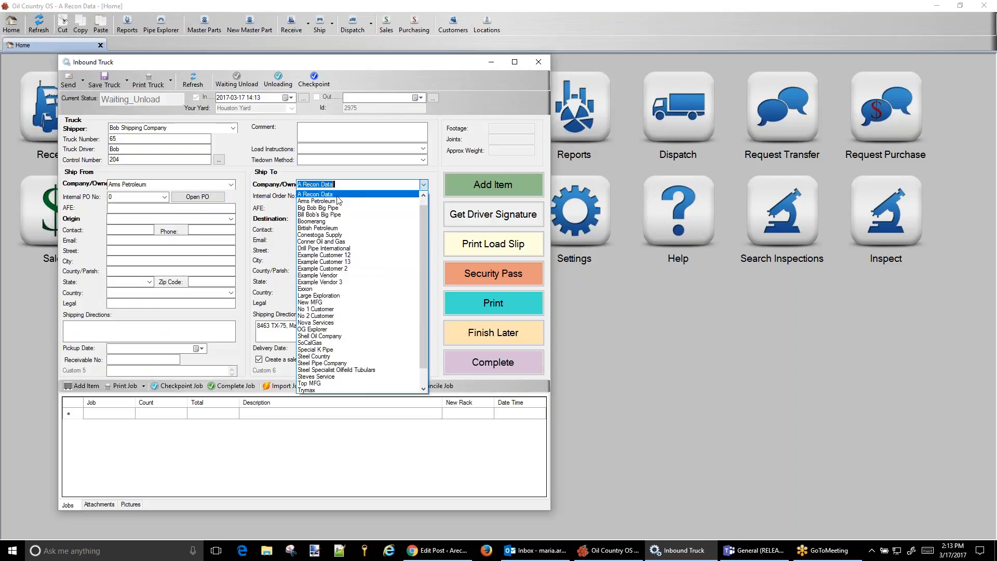
{"action": "left_click", "coordinate": [338, 201]}
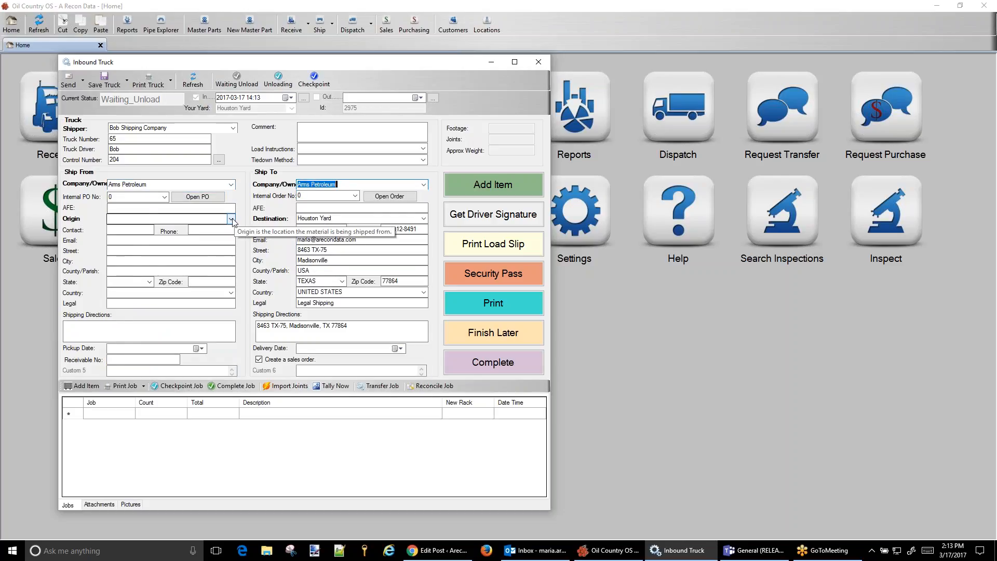
{"action": "left_click", "coordinate": [232, 219]}
{"action": "left_click", "coordinate": [164, 278]}
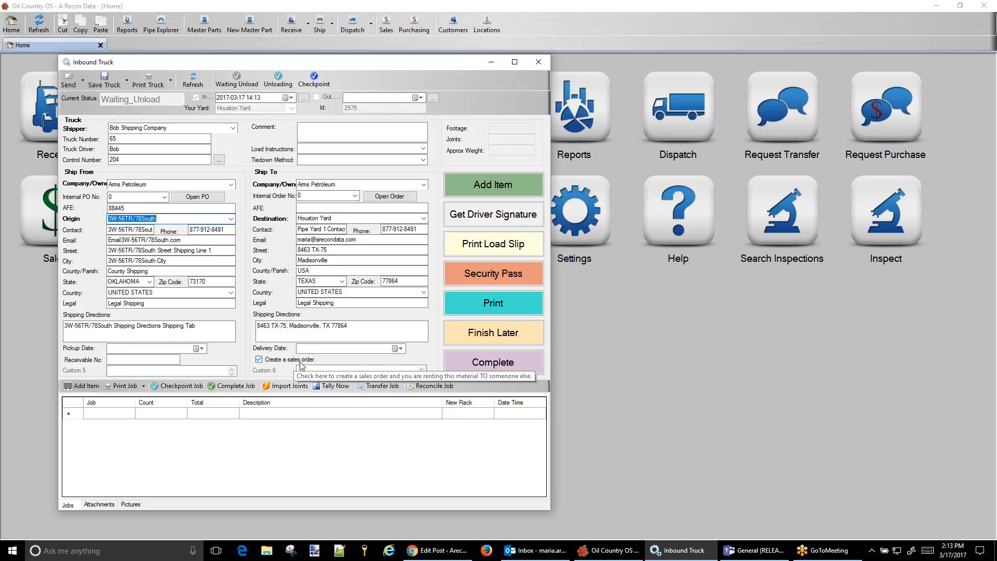
Add an item from the master part numbers, filtering by size 2 3/8 and selecting part 2 3/8 J55 8rd EUE
{"action": "left_click", "coordinate": [505, 190]}
{"action": "left_click", "coordinate": [503, 185]}
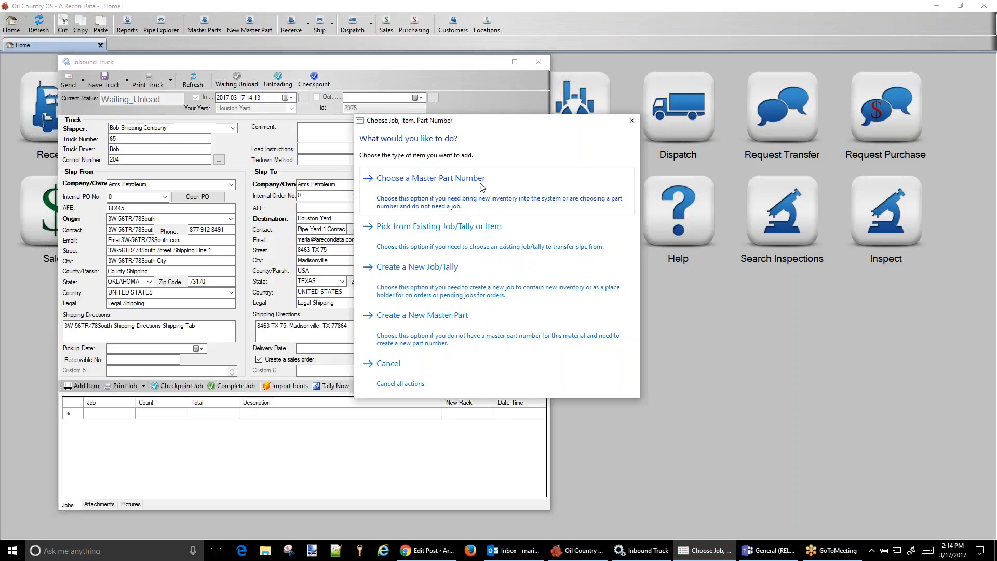
{"action": "left_click", "coordinate": [390, 186]}
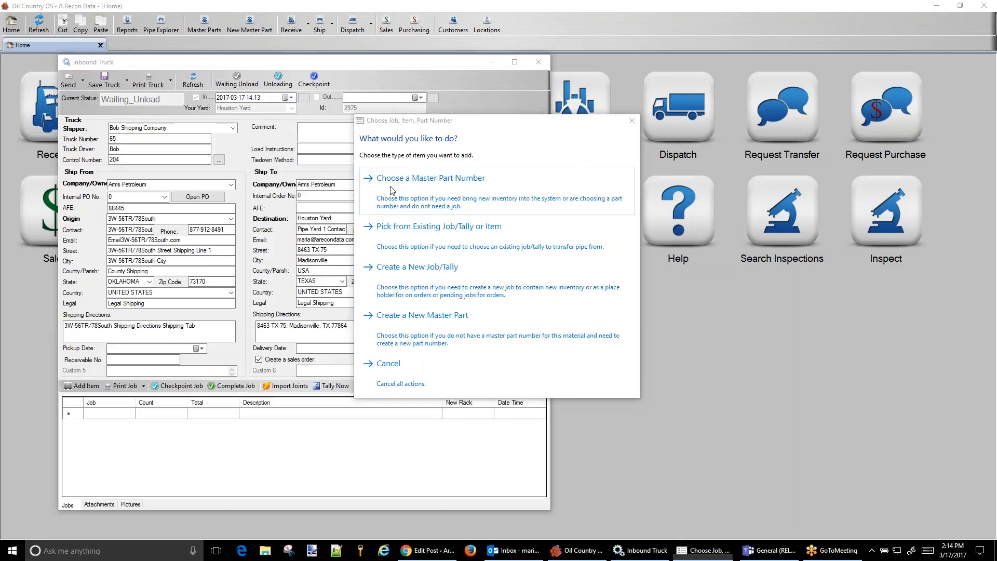
{"action": "left_click", "coordinate": [179, 139]}
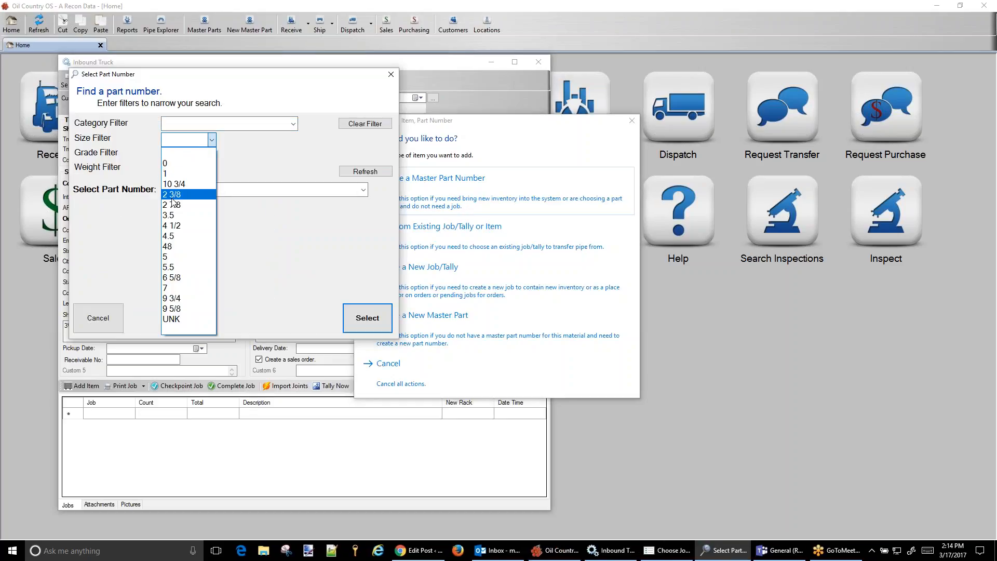
{"action": "left_click", "coordinate": [177, 201]}
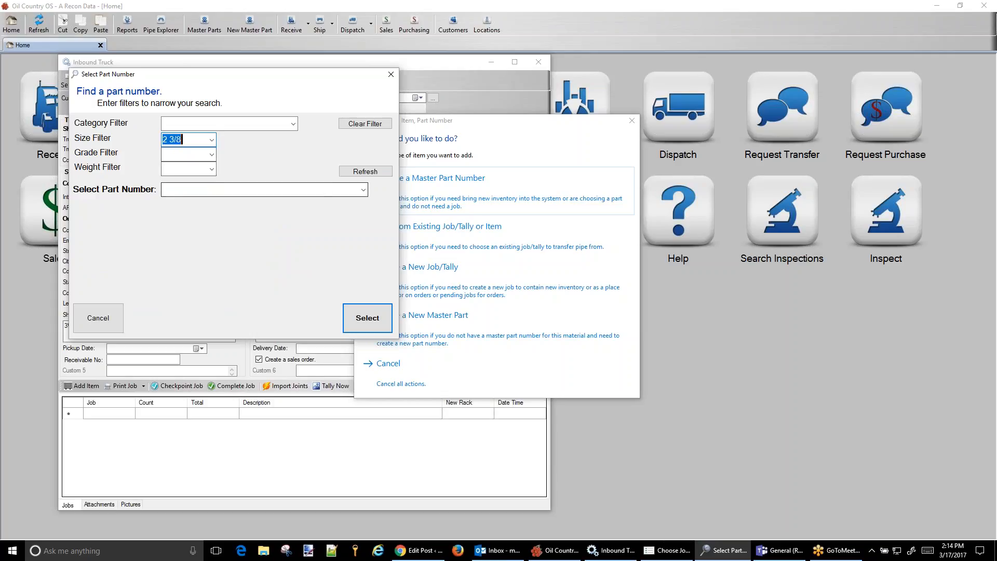
{"action": "left_click", "coordinate": [364, 190]}
{"action": "left_click", "coordinate": [236, 202]}
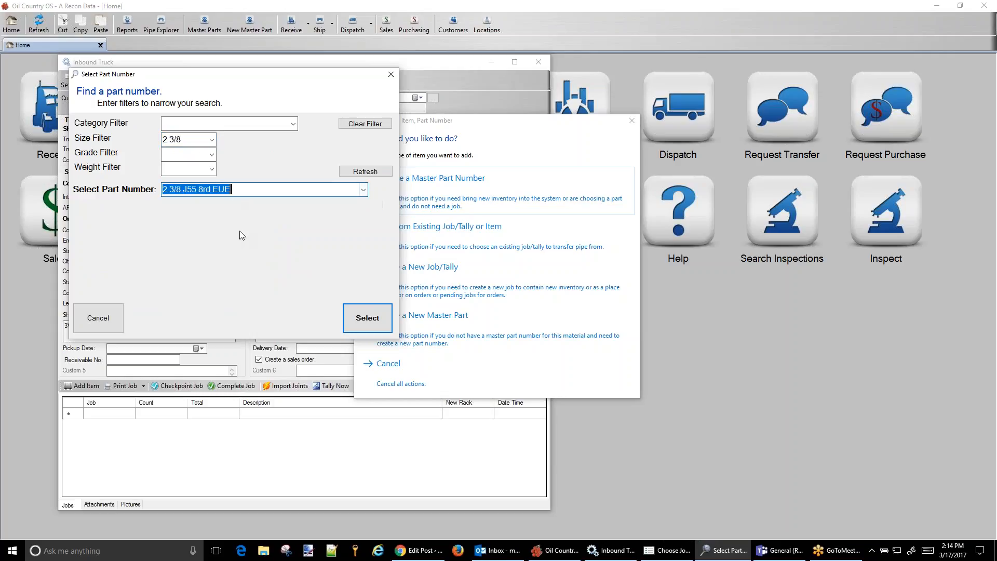
{"action": "left_click", "coordinate": [367, 317]}
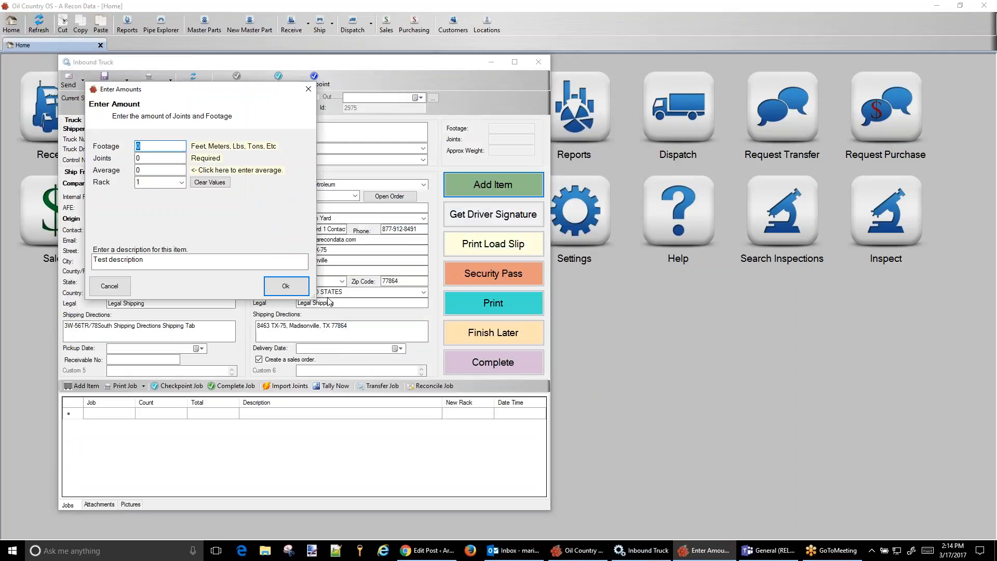
Enter 125 joints with an average of 32 for the item and set its rack to Unloading
{"action": "left_click", "coordinate": [138, 158]}
{"action": "type", "text": "125"}
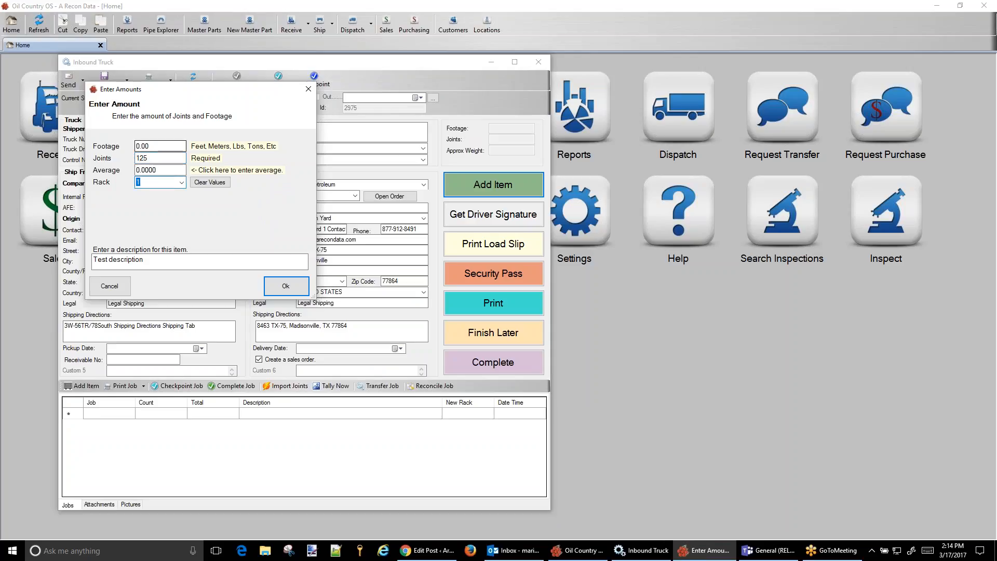
{"action": "key", "text": "shift+Tab"}
{"action": "type", "text": "32"}
{"action": "key", "text": "Tab"}
{"action": "type", "text": "un"}
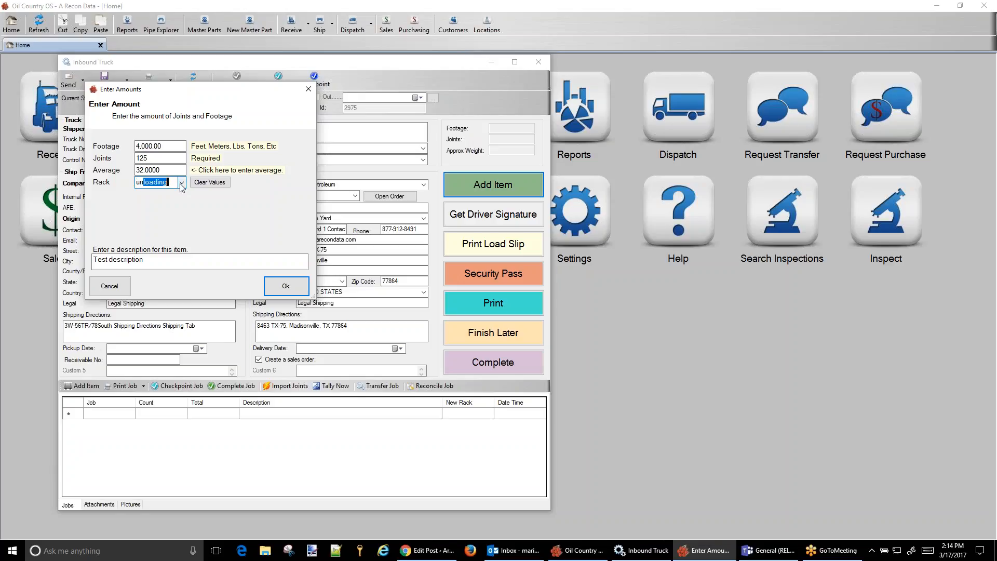
Set the item's description to "Inspect and ship to well" and confirm the amounts
{"action": "key", "text": "Tab"}
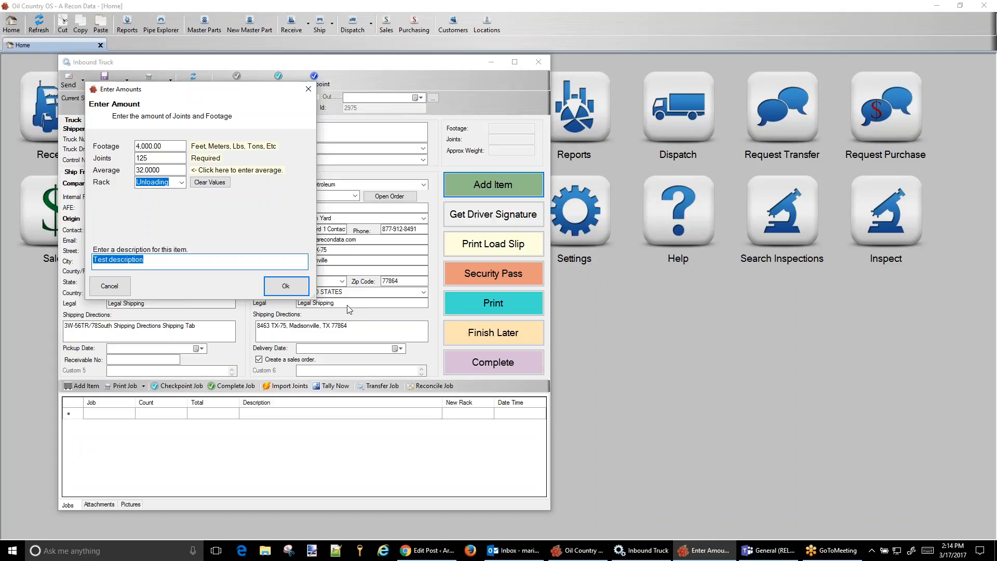
{"action": "type", "text": "Inspect and ship to well"}
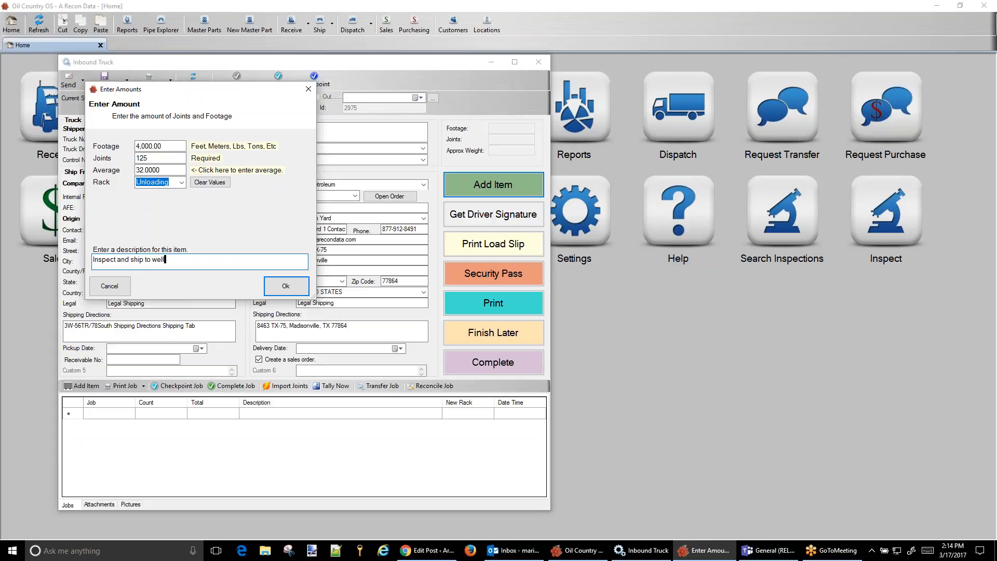
{"action": "left_click", "coordinate": [285, 286]}
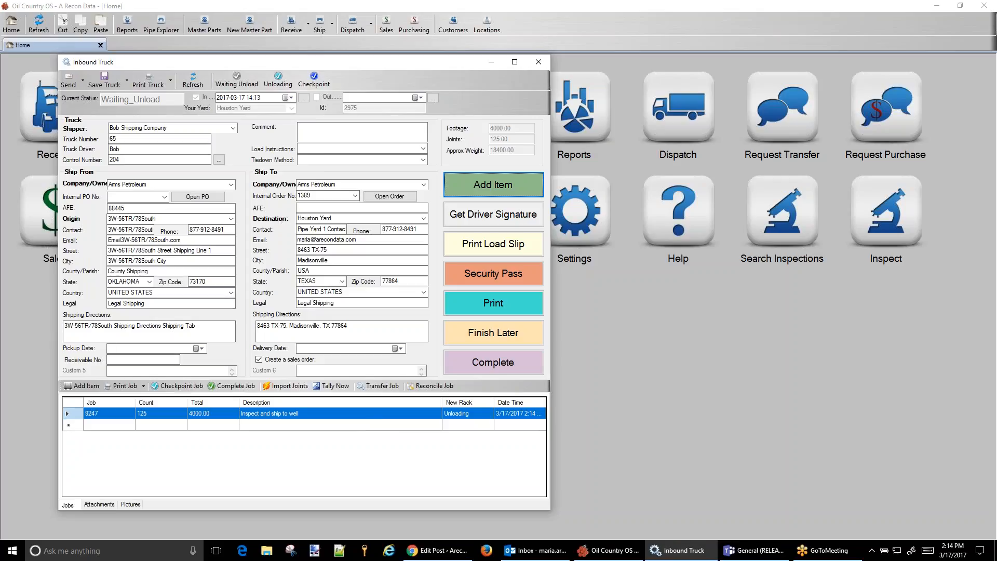
Open the truck's linked sales order, attach Inventory Summary 5.pdf to it, and return to its item list
{"action": "left_click", "coordinate": [314, 198]}
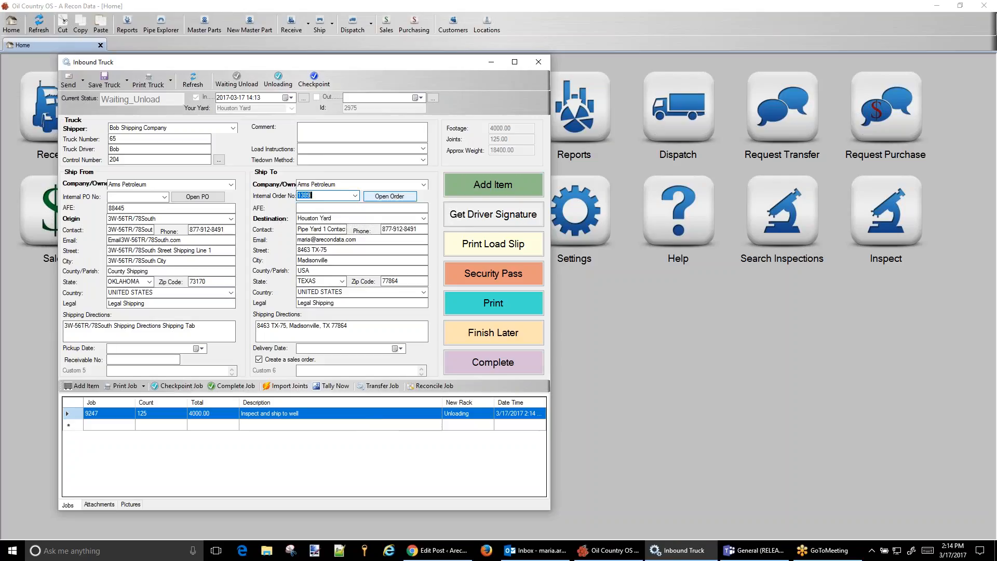
{"action": "left_click", "coordinate": [396, 200]}
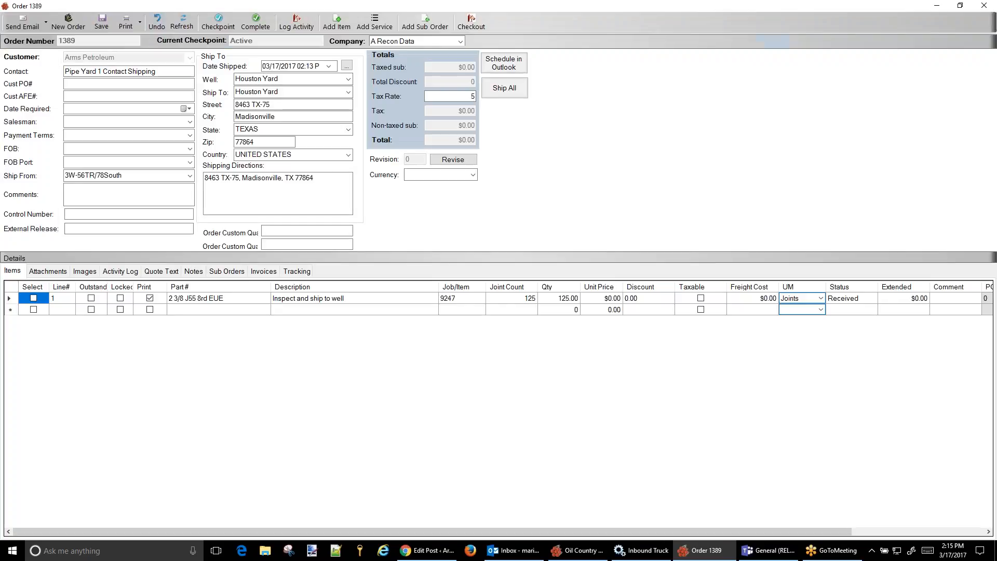
{"action": "left_click", "coordinate": [52, 274]}
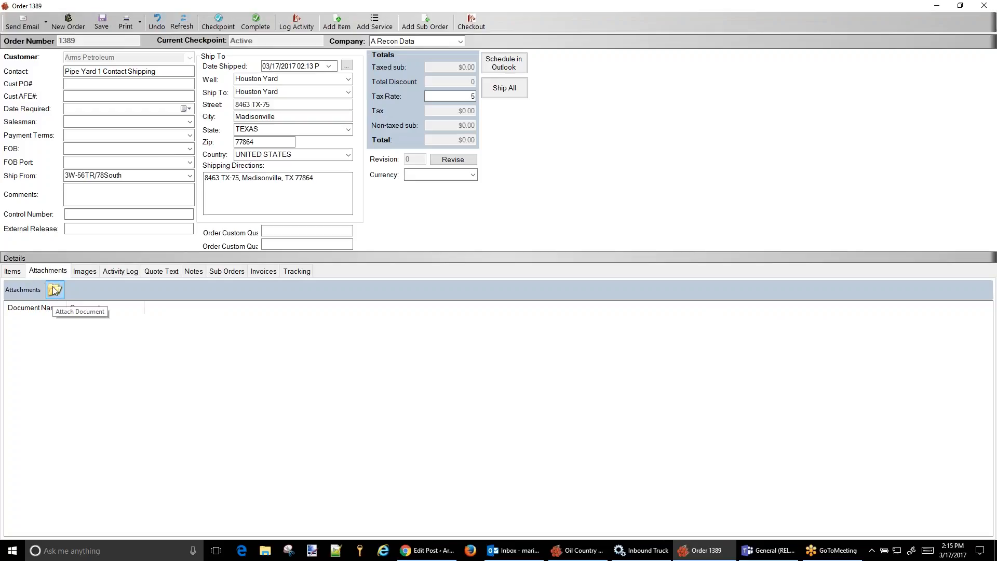
{"action": "left_click", "coordinate": [12, 271]}
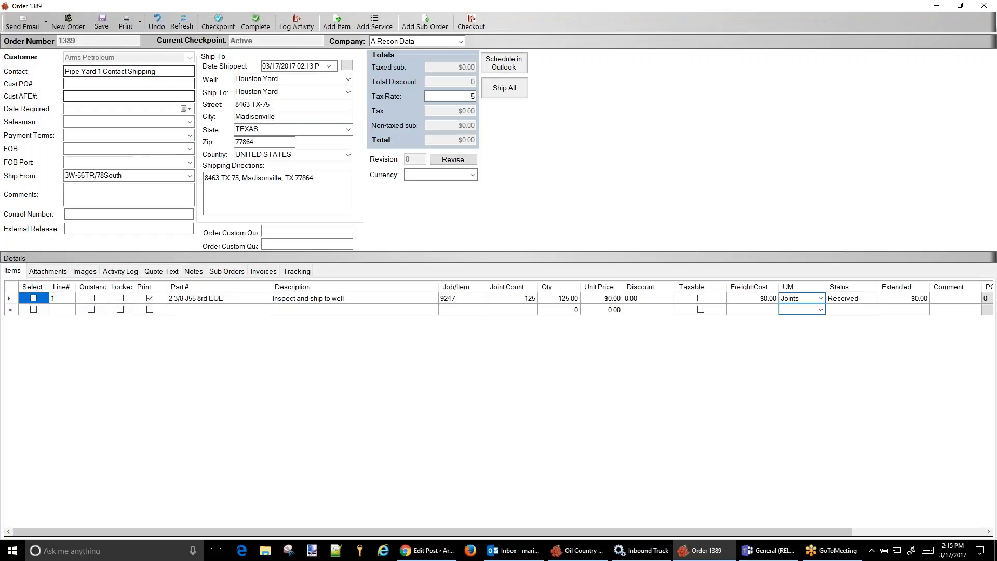
{"action": "left_click", "coordinate": [45, 272]}
{"action": "left_click", "coordinate": [54, 292]}
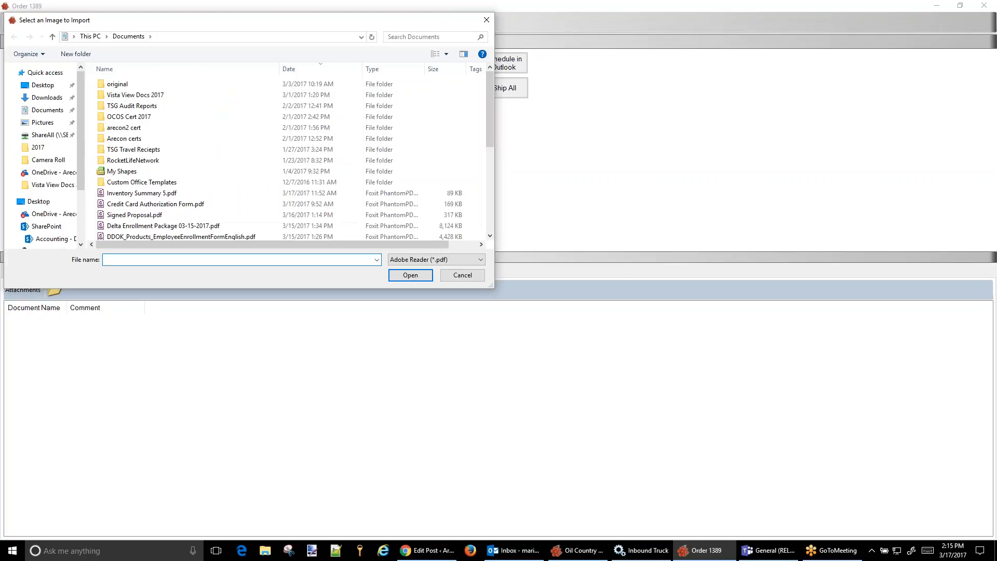
{"action": "left_click", "coordinate": [160, 197]}
{"action": "left_click", "coordinate": [418, 280]}
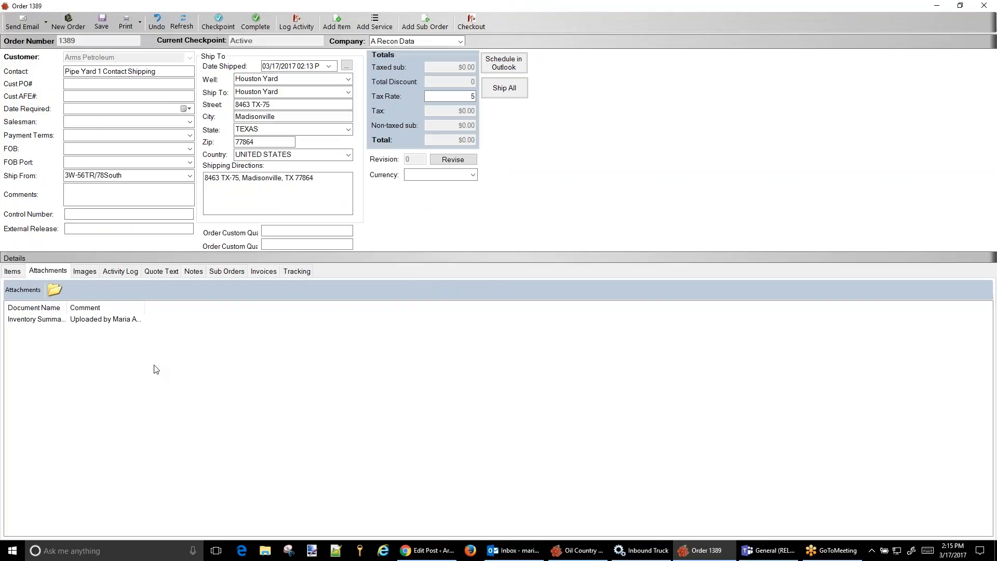
{"action": "left_click", "coordinate": [12, 273]}
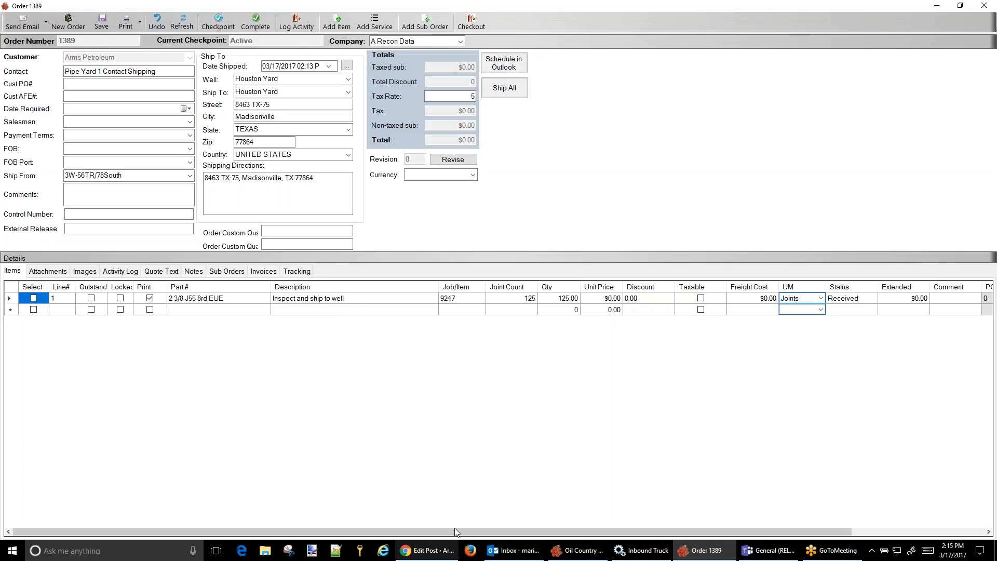
Return to the inbound truck, preview its unloading slip through to the details section, and close the preview
{"action": "left_click", "coordinate": [644, 554]}
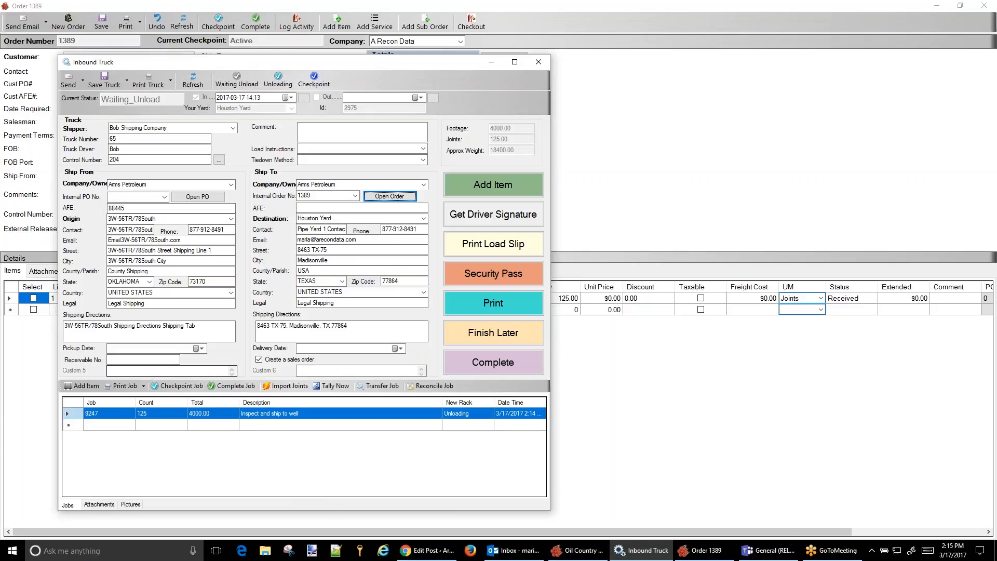
{"action": "left_click", "coordinate": [83, 83]}
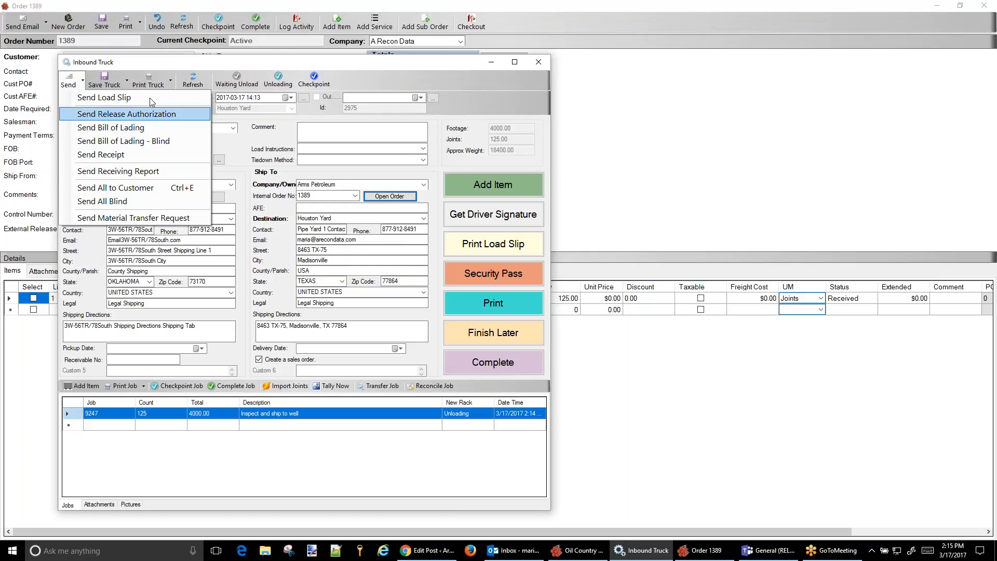
{"action": "left_click", "coordinate": [152, 83]}
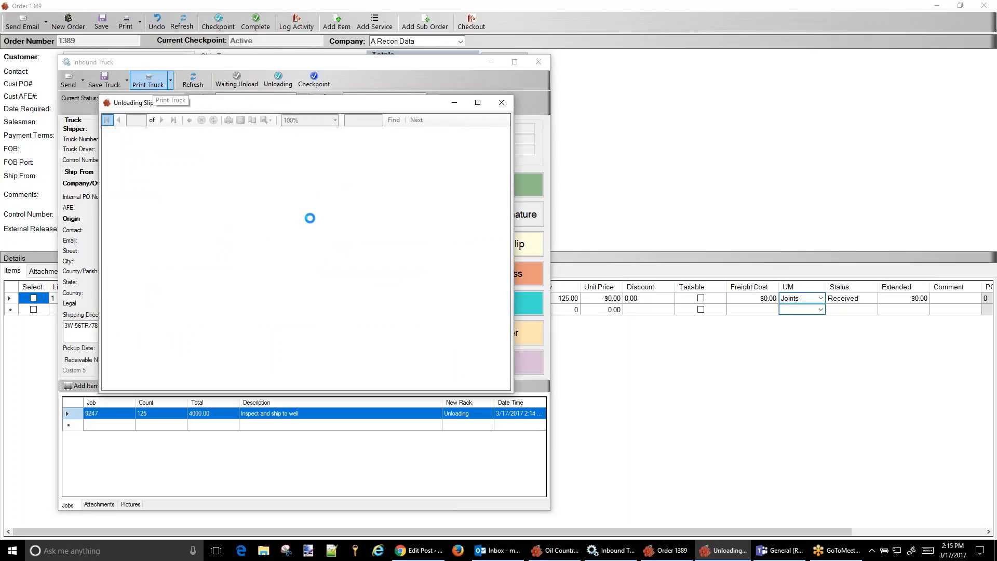
{"action": "left_click_drag", "start_coordinate": [504, 217], "coordinate": [509, 276]}
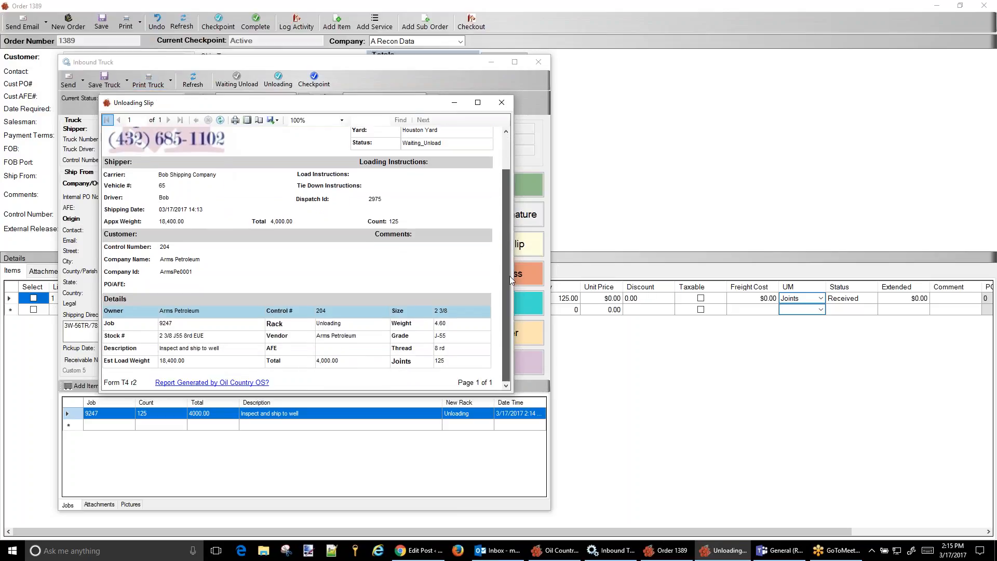
{"action": "left_click", "coordinate": [502, 103]}
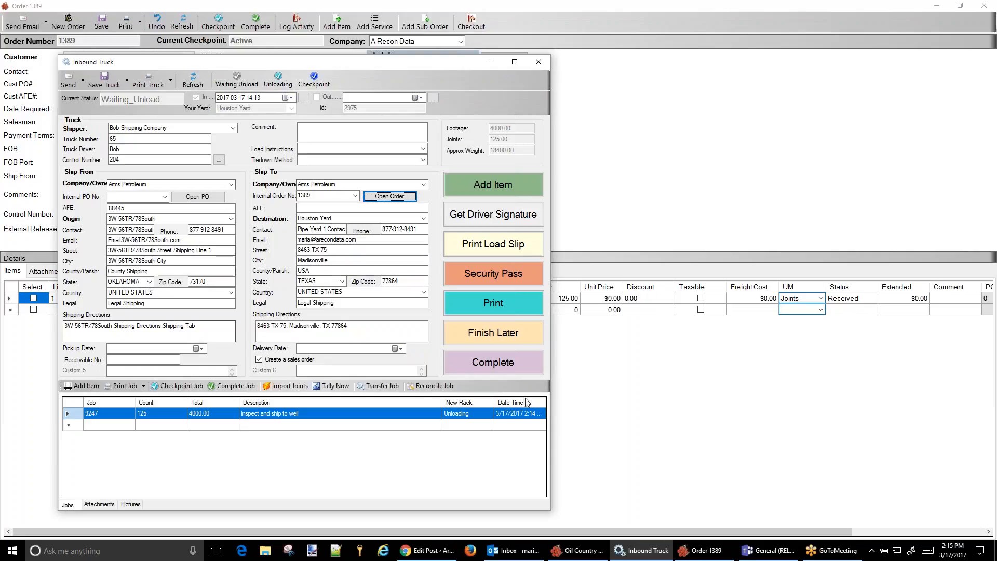
Complete the inbound truck and select line 1 in the sales order's item list
{"action": "left_click", "coordinate": [488, 364]}
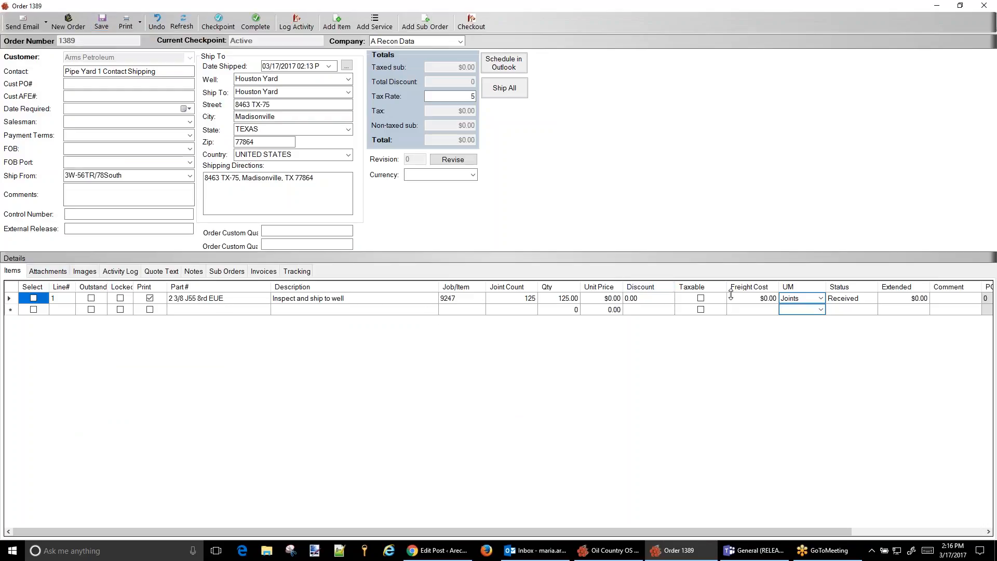
{"action": "left_click", "coordinate": [10, 299]}
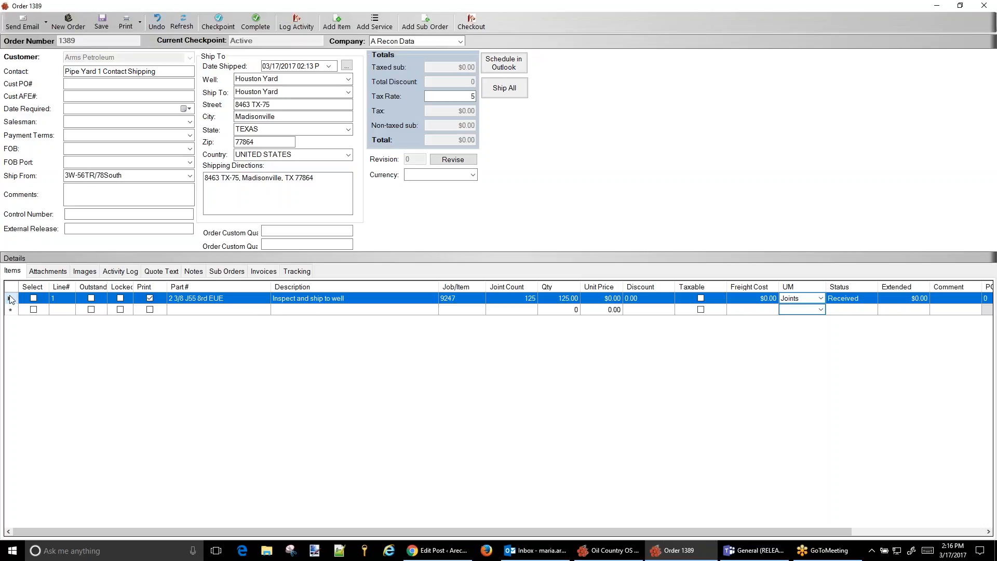
Relocate the entire job on line 1 to rack 1 in Houston Yard, and check the job's record
{"action": "right_click", "coordinate": [10, 299]}
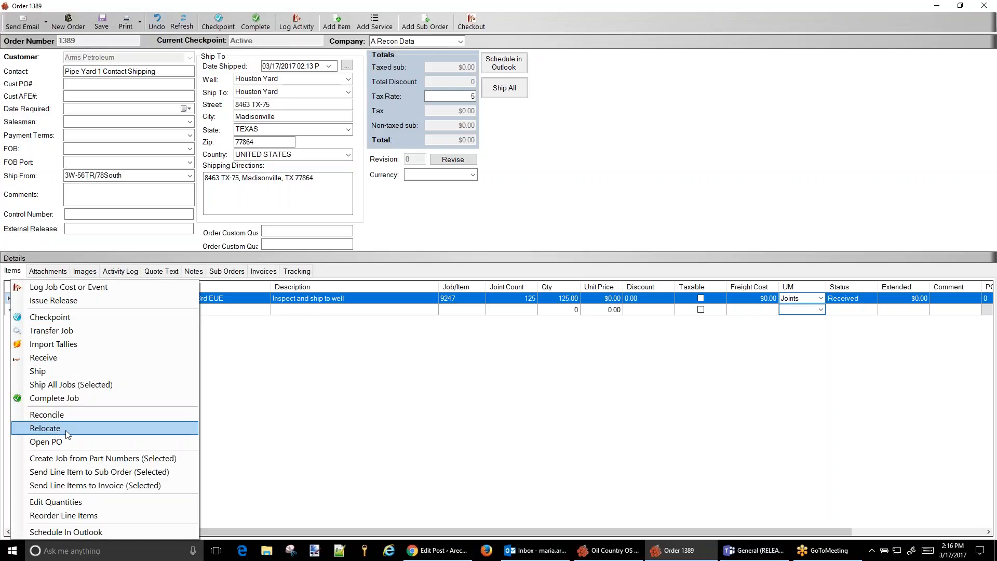
{"action": "left_click", "coordinate": [44, 428]}
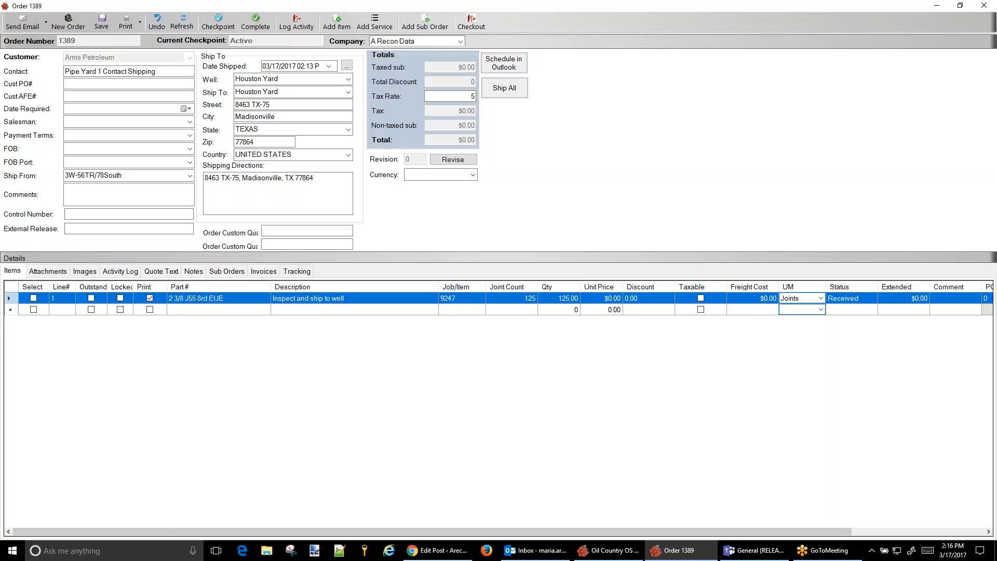
{"action": "left_click", "coordinate": [33, 297]}
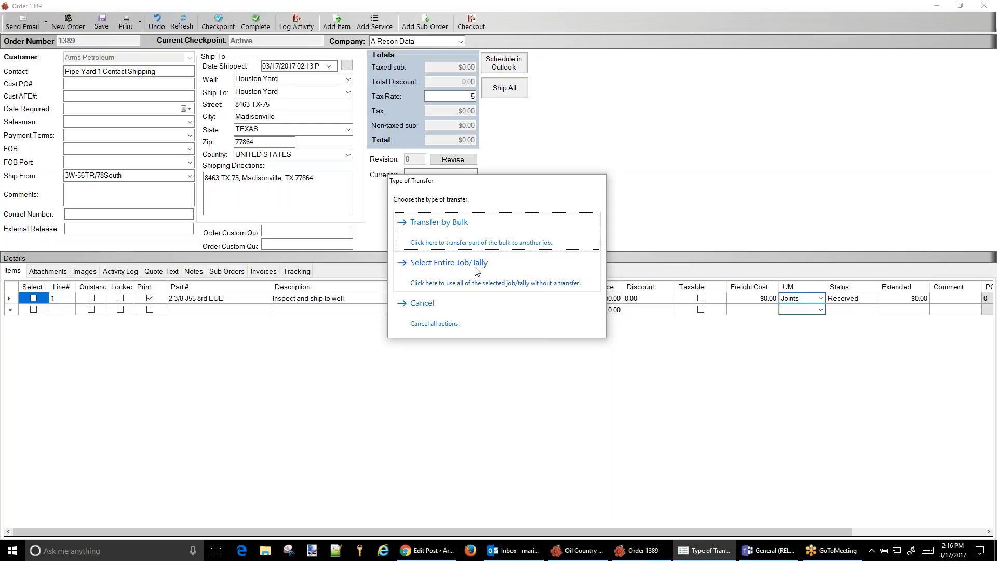
{"action": "left_click", "coordinate": [477, 271]}
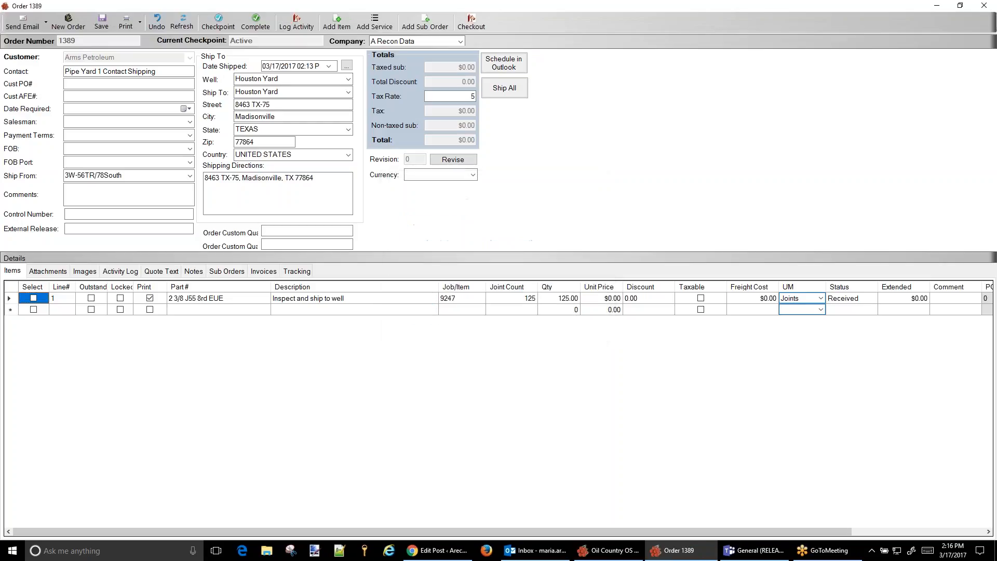
{"action": "left_click", "coordinate": [452, 288]}
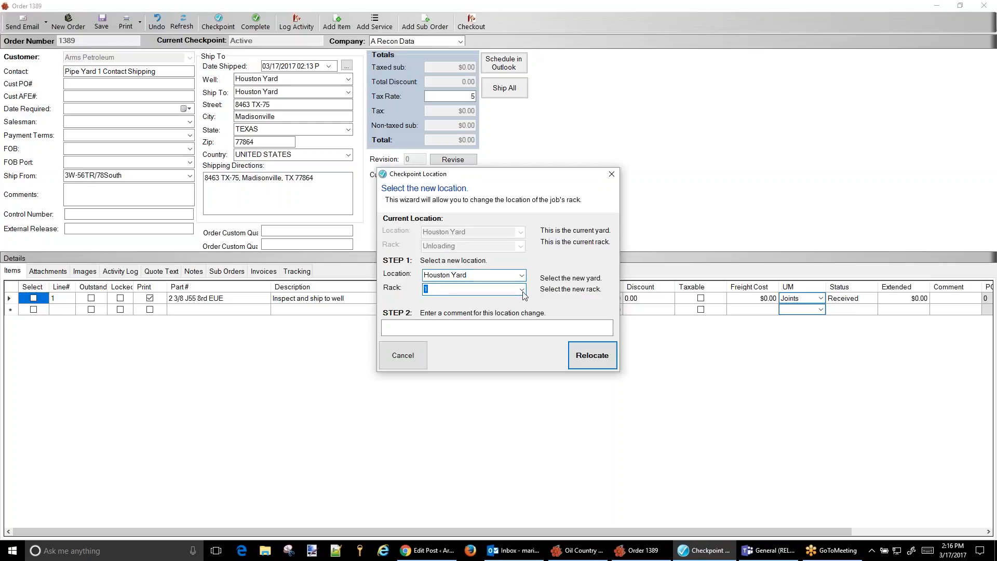
{"action": "left_click", "coordinate": [425, 301]}
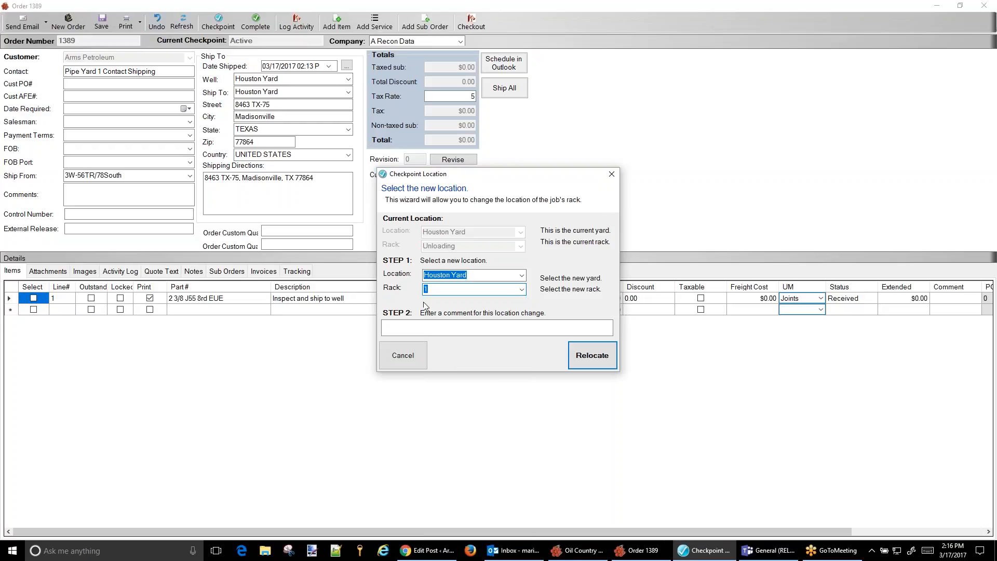
{"action": "left_click", "coordinate": [584, 359]}
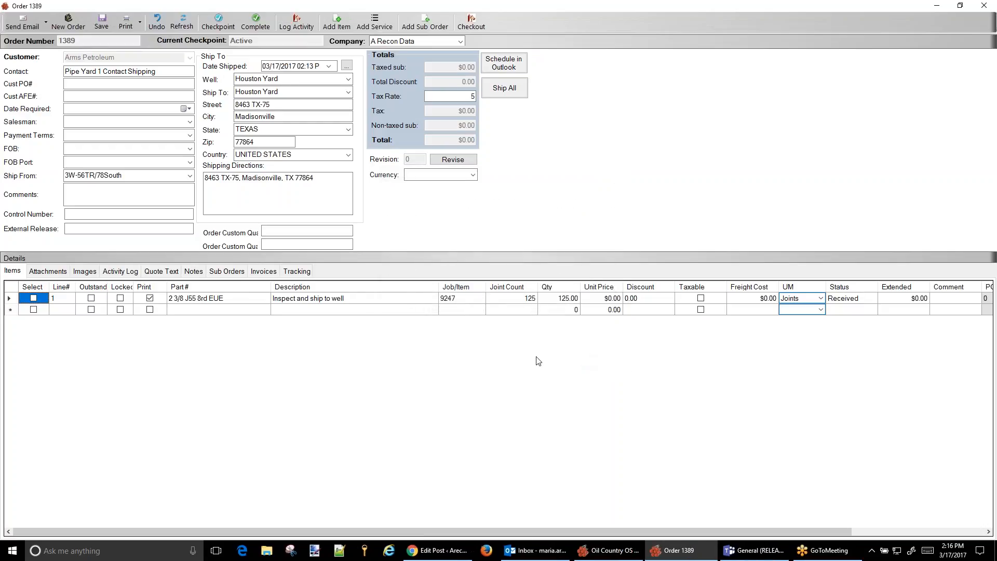
{"action": "double_click", "coordinate": [131, 298]}
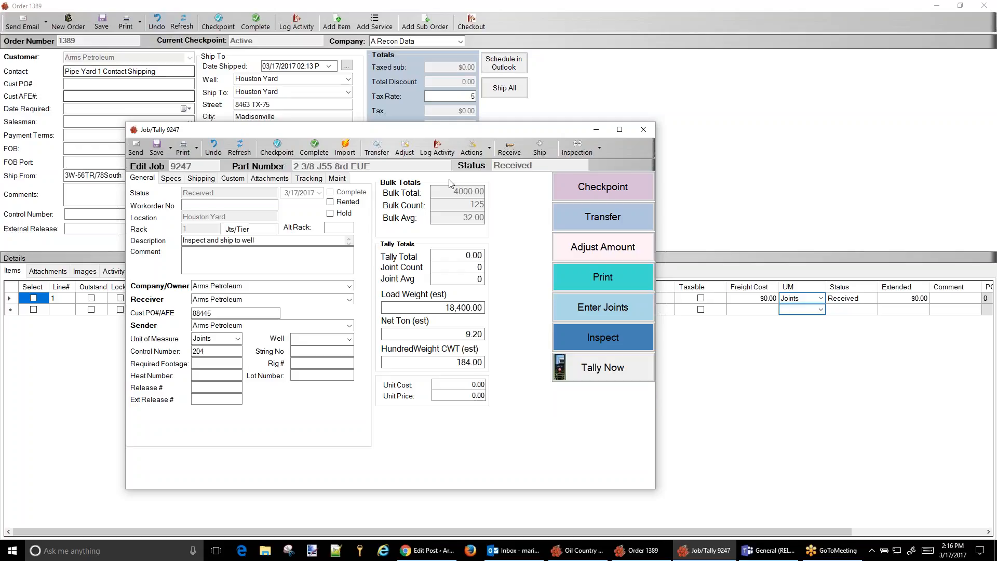
{"action": "left_click", "coordinate": [643, 131]}
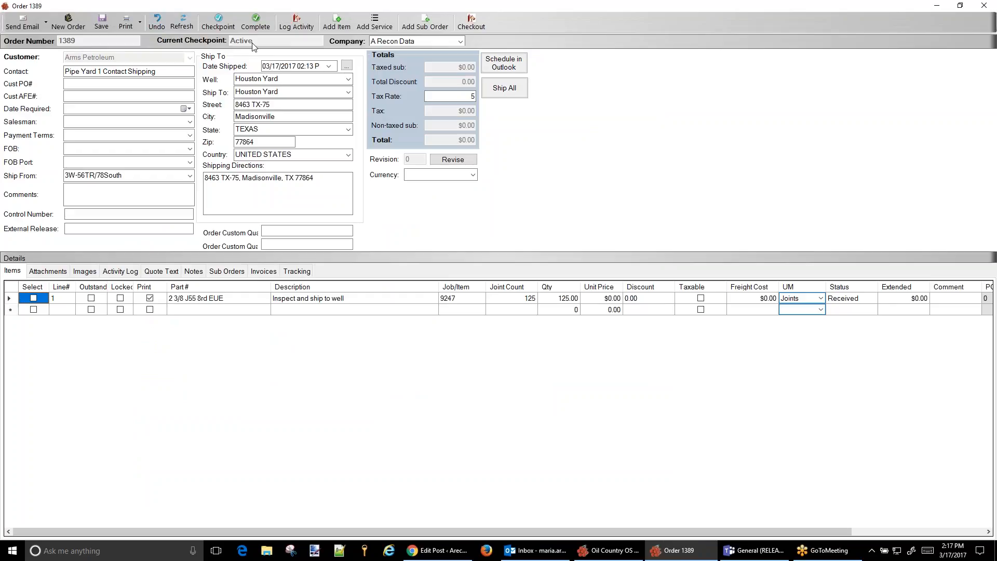
Set the order's checkpoint to Workorder, and preview the work order report full-screen before closing it
{"action": "left_click", "coordinate": [219, 26]}
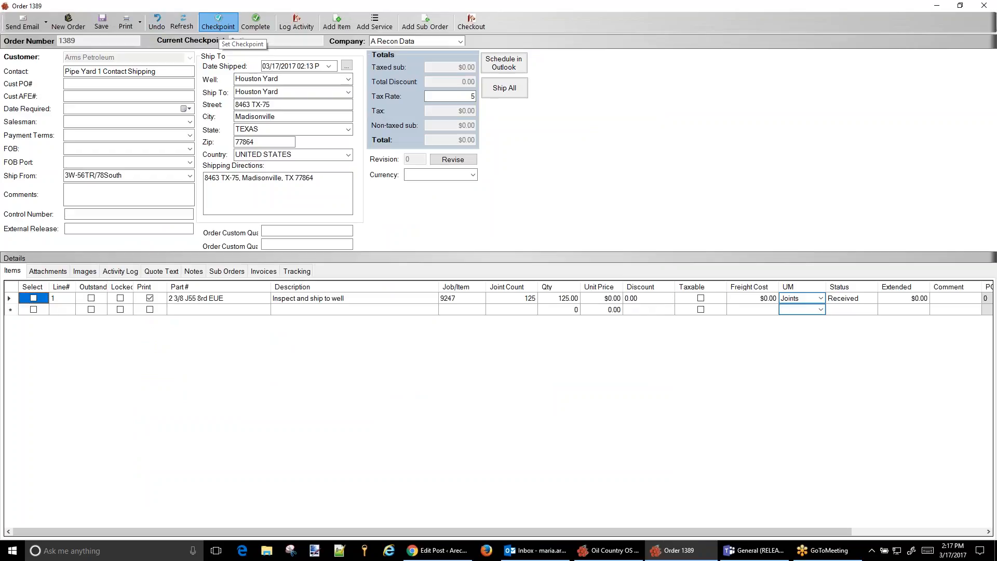
{"action": "left_click", "coordinate": [409, 142]}
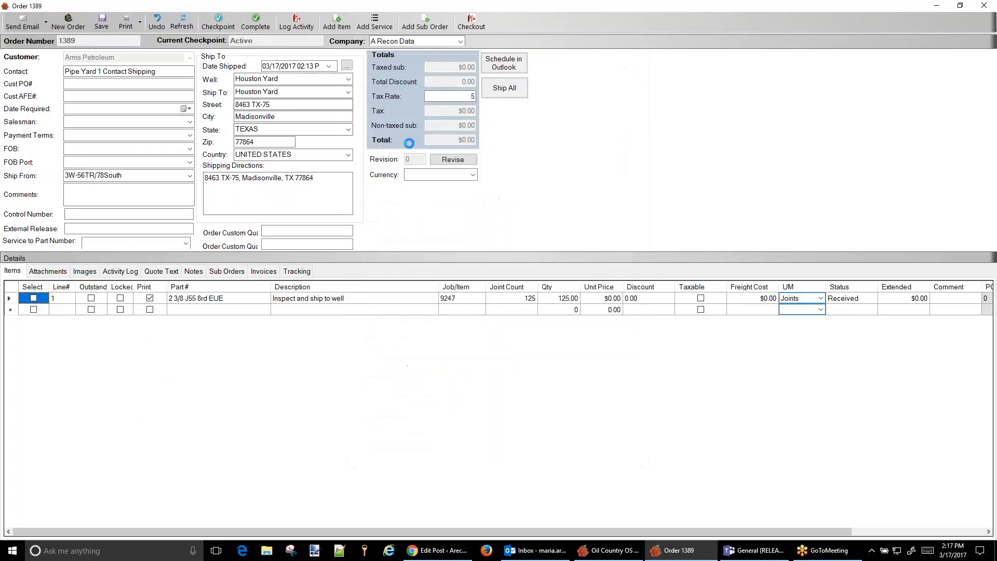
{"action": "left_click", "coordinate": [129, 24]}
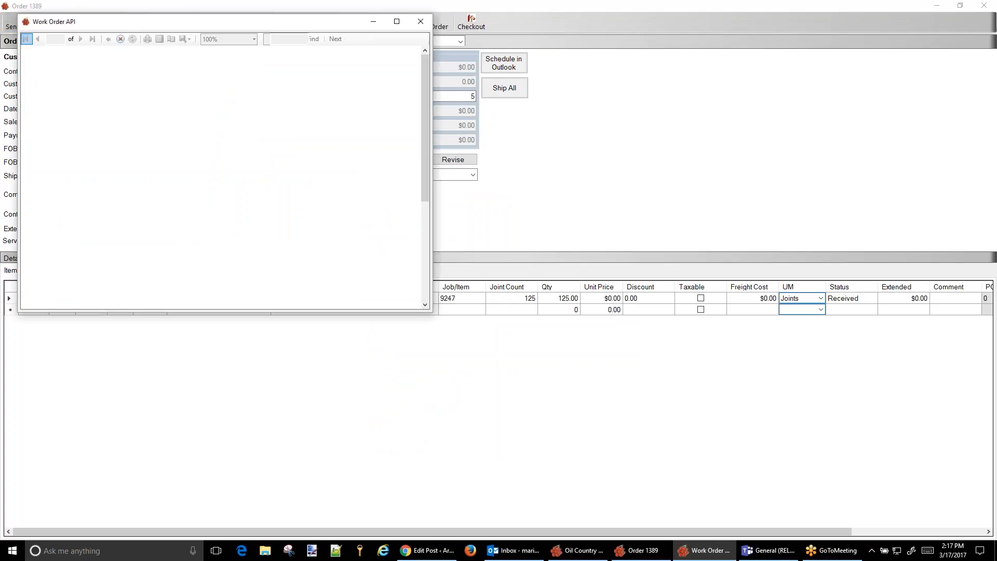
{"action": "left_click", "coordinate": [397, 22]}
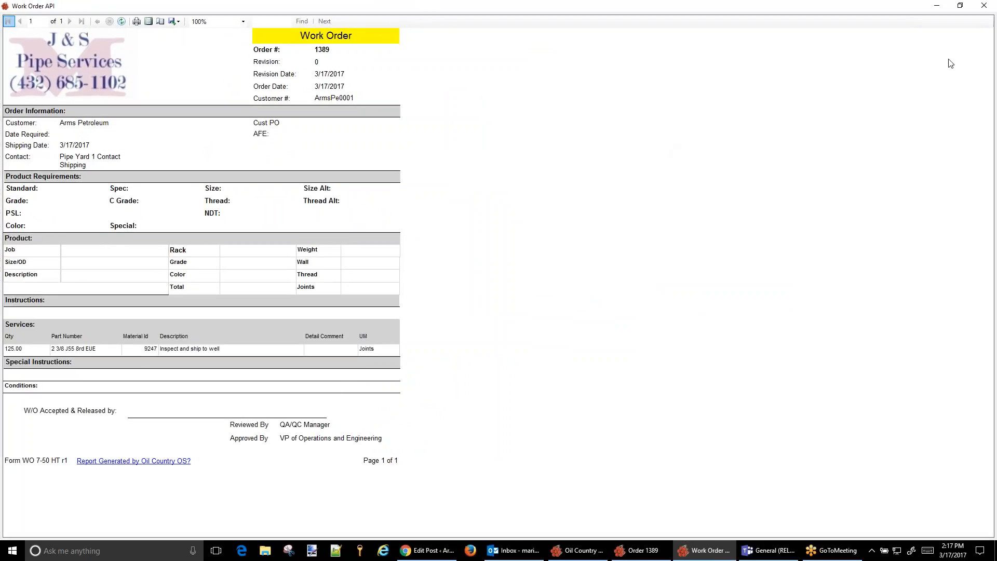
{"action": "left_click", "coordinate": [988, 12]}
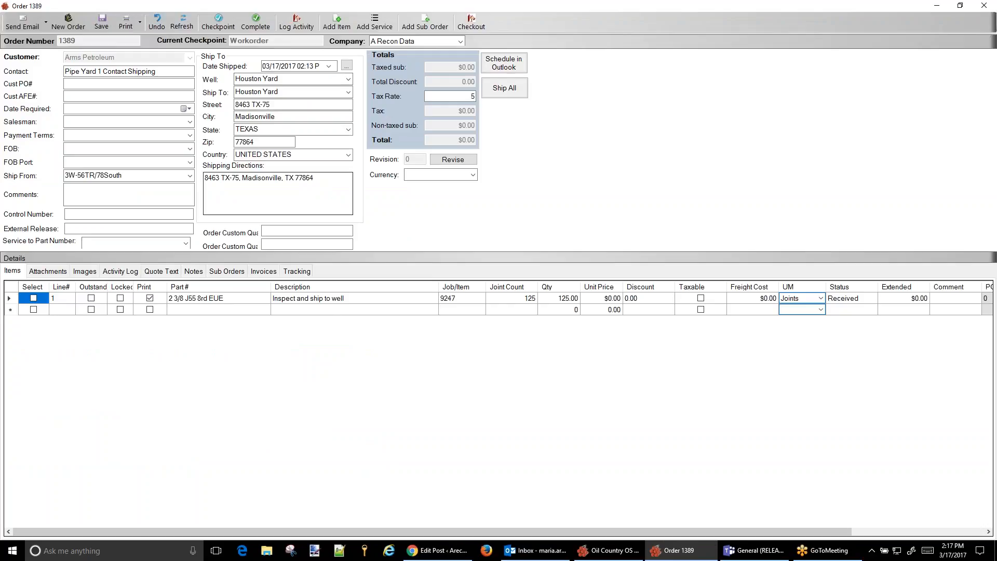
Add a Basic Inspection service to the order with a quantity of 125 and a unit price of $23.50
{"action": "left_click", "coordinate": [366, 22]}
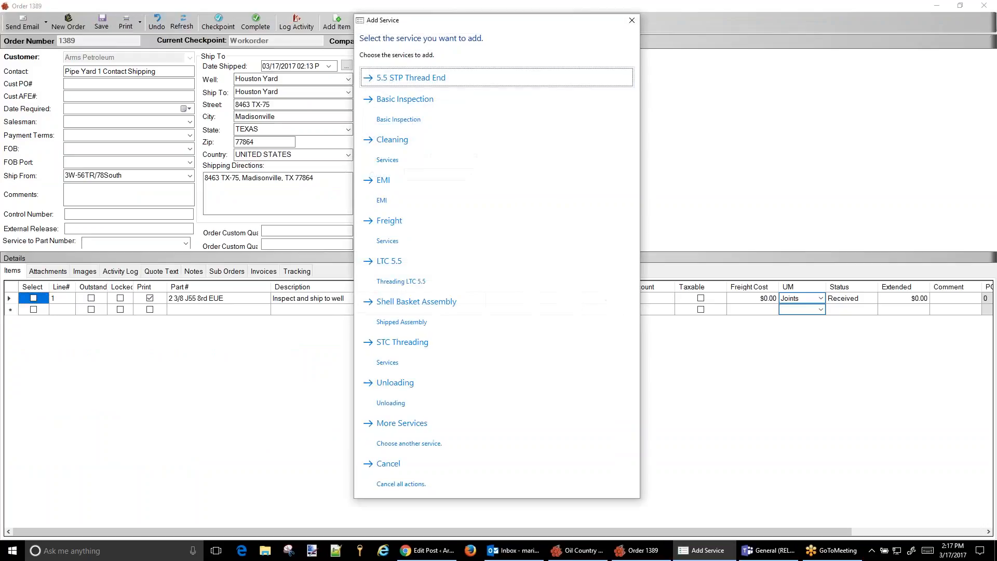
{"action": "left_click", "coordinate": [408, 114]}
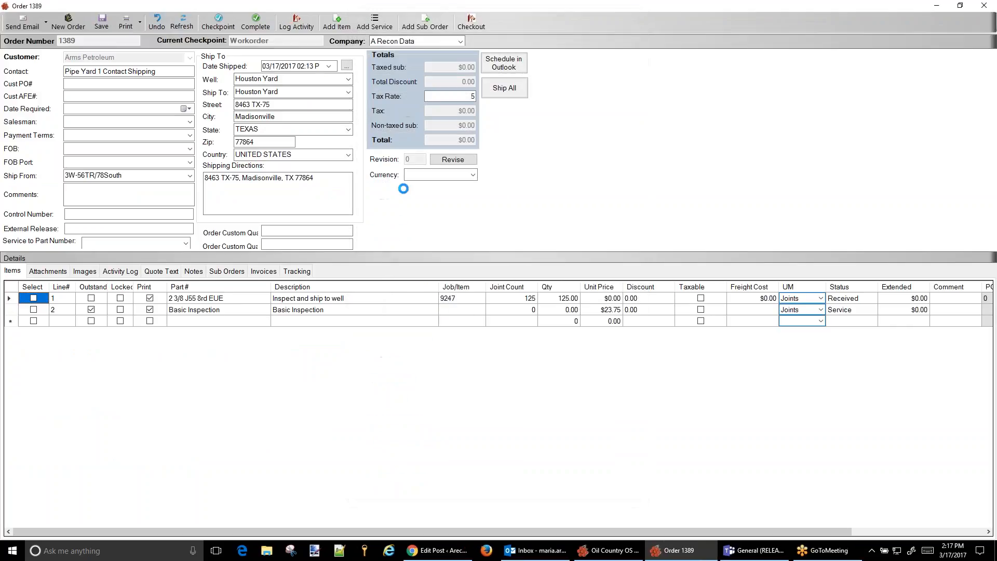
{"action": "left_click", "coordinate": [525, 310]}
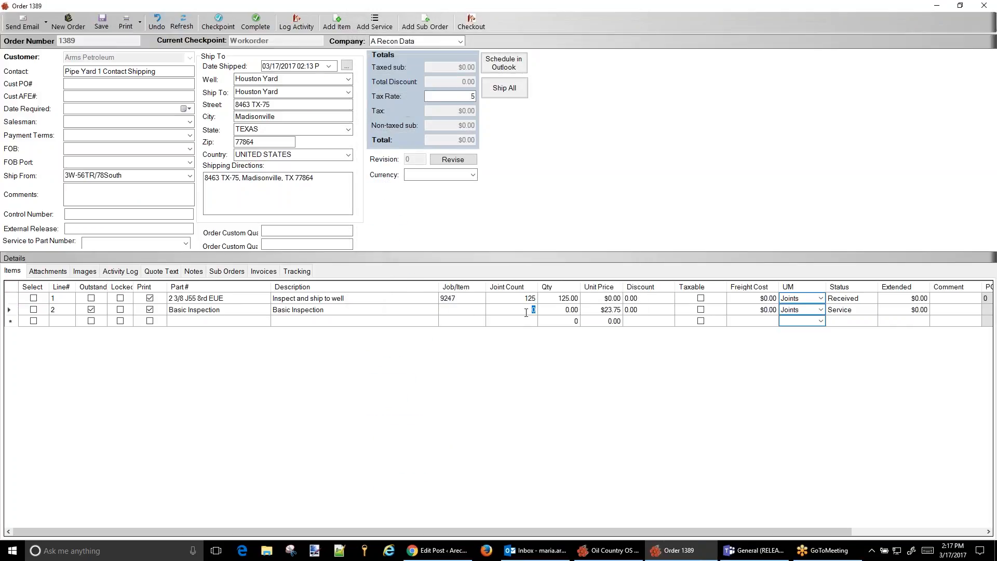
{"action": "key", "text": "Tab"}
{"action": "type", "text": "125"}
{"action": "left_click", "coordinate": [614, 312]}
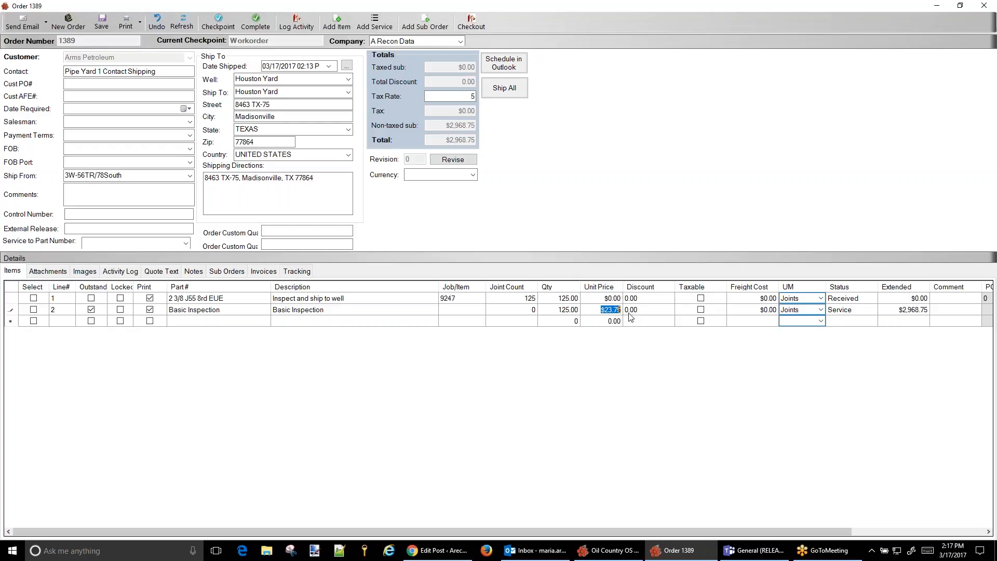
{"action": "type", "text": "23"}
{"action": "type", "text": "50"}
{"action": "left_click", "coordinate": [614, 309]}
Add an Unloading service to the order with a quantity of 2 and a unit price of $60.00
{"action": "left_click", "coordinate": [375, 23]}
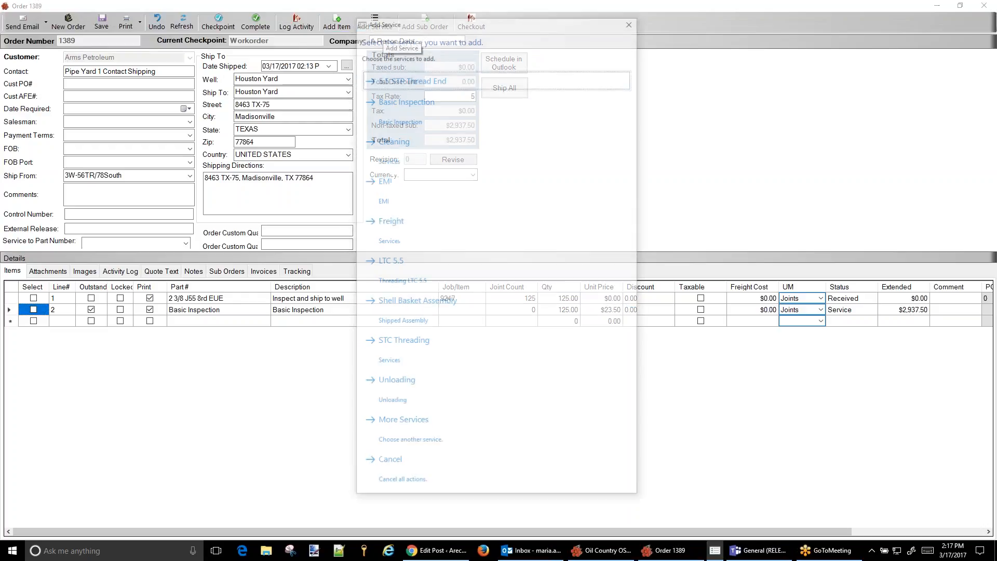
{"action": "left_click", "coordinate": [398, 403]}
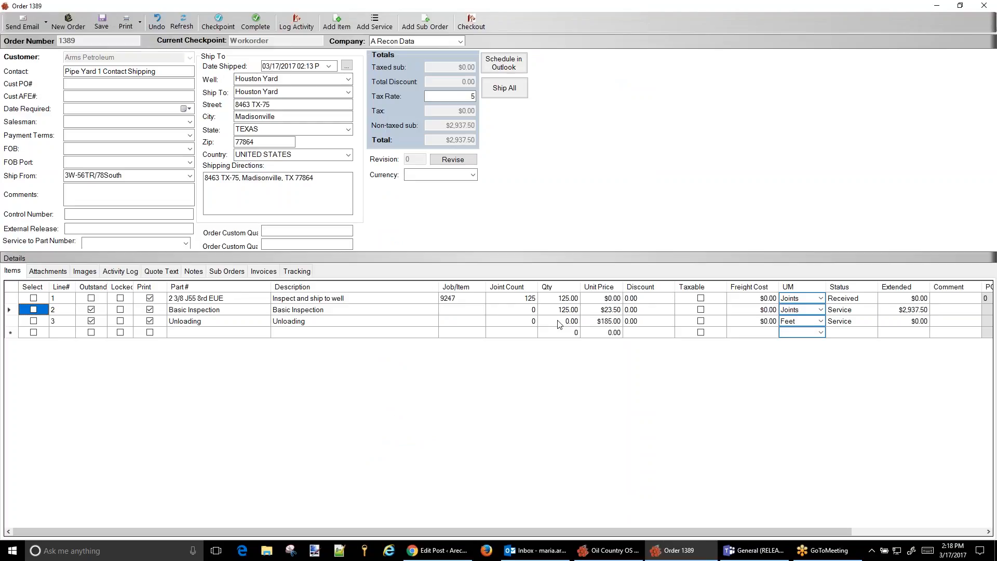
{"action": "left_click", "coordinate": [572, 322]}
{"action": "type", "text": "2"}
{"action": "left_click", "coordinate": [619, 322]}
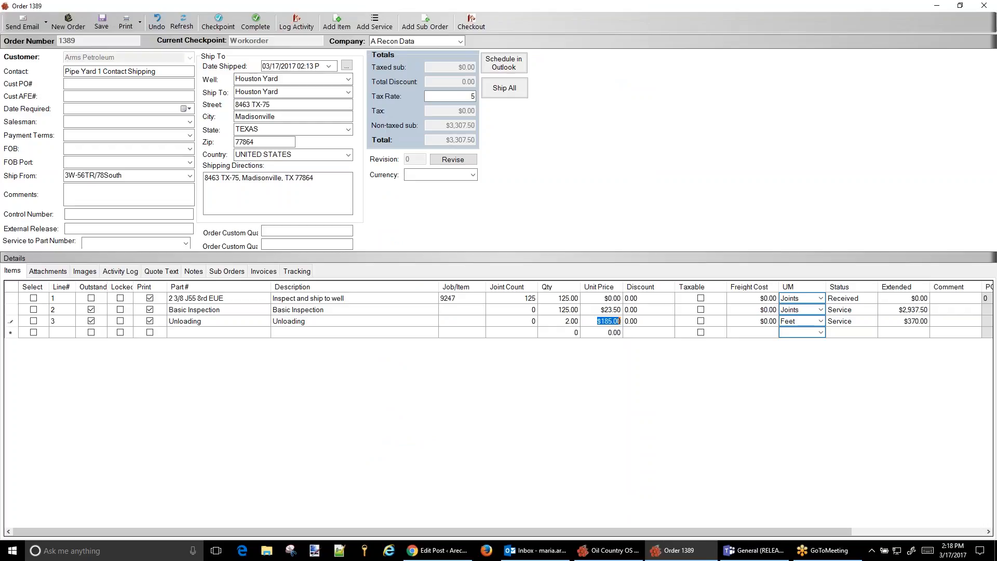
{"action": "type", "text": "60.00"}
{"action": "left_click", "coordinate": [648, 321]}
Clear the outstanding flag on the Basic Inspection and Unloading lines, and mark lines 1 and 2 as taxable
{"action": "left_click", "coordinate": [91, 310]}
{"action": "left_click", "coordinate": [91, 310]}
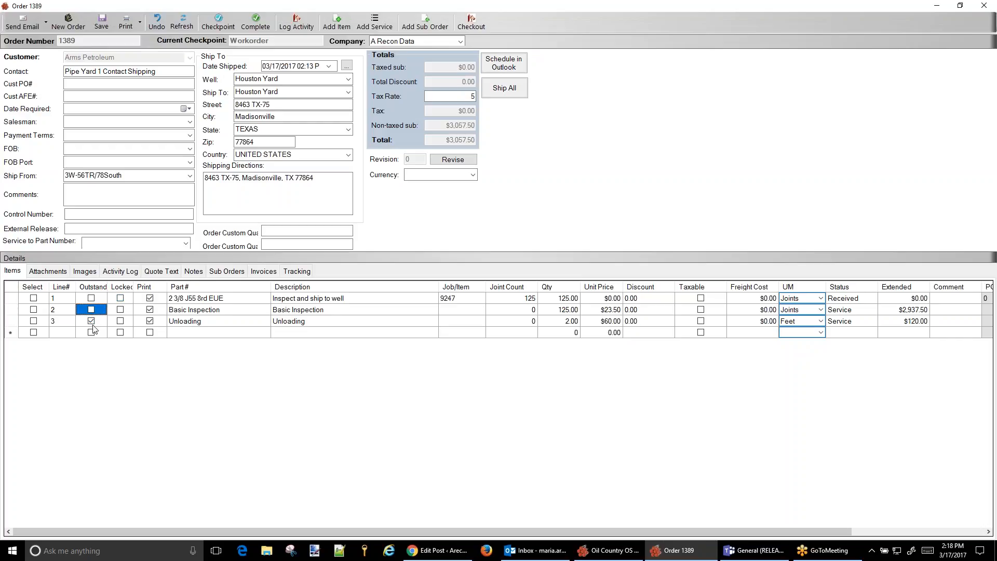
{"action": "left_click", "coordinate": [92, 321]}
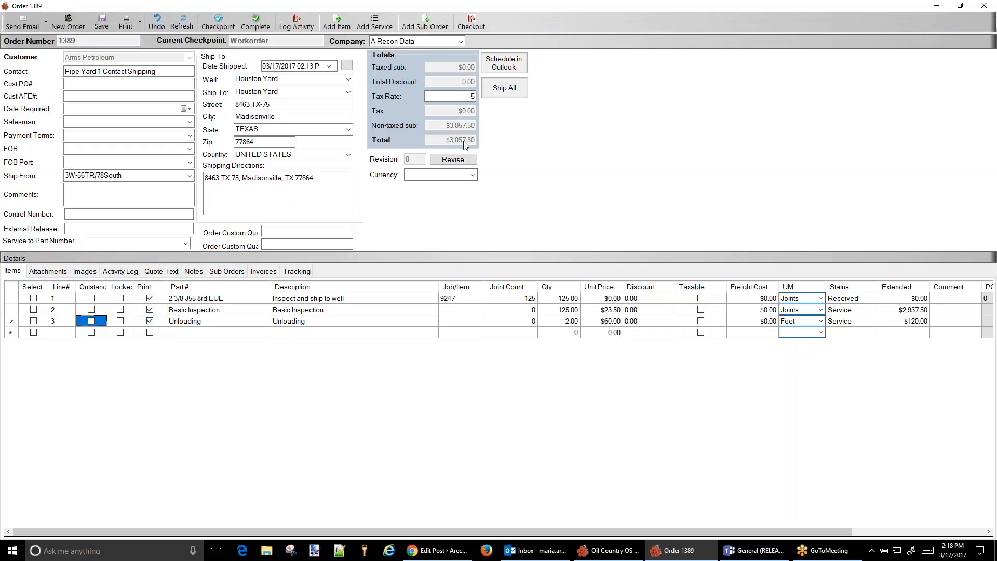
{"action": "left_click", "coordinate": [700, 299]}
{"action": "left_click", "coordinate": [701, 309]}
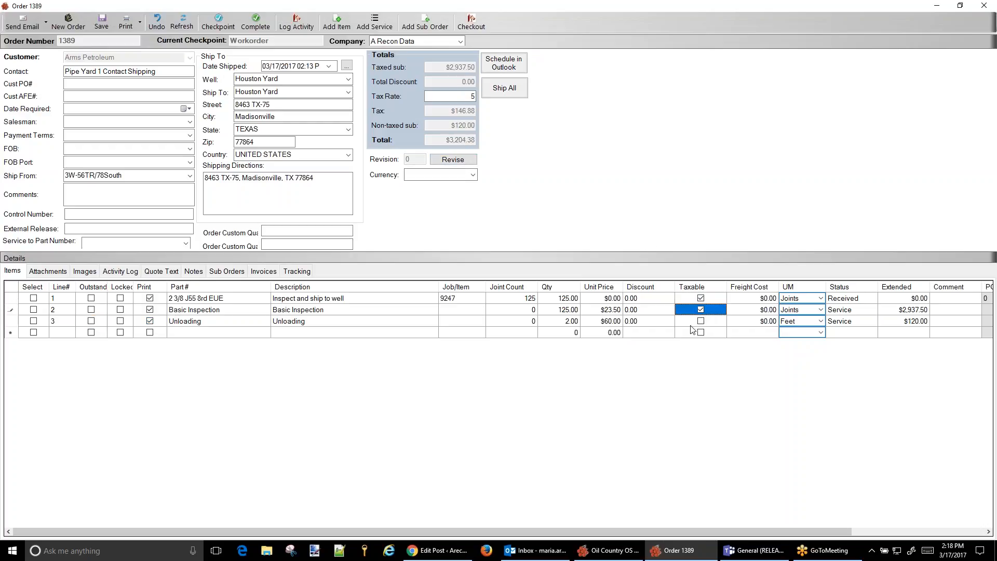
{"action": "left_click_drag", "start_coordinate": [475, 96], "coordinate": [430, 97]}
{"action": "type", "text": "8.25"}
{"action": "left_click", "coordinate": [742, 307]}
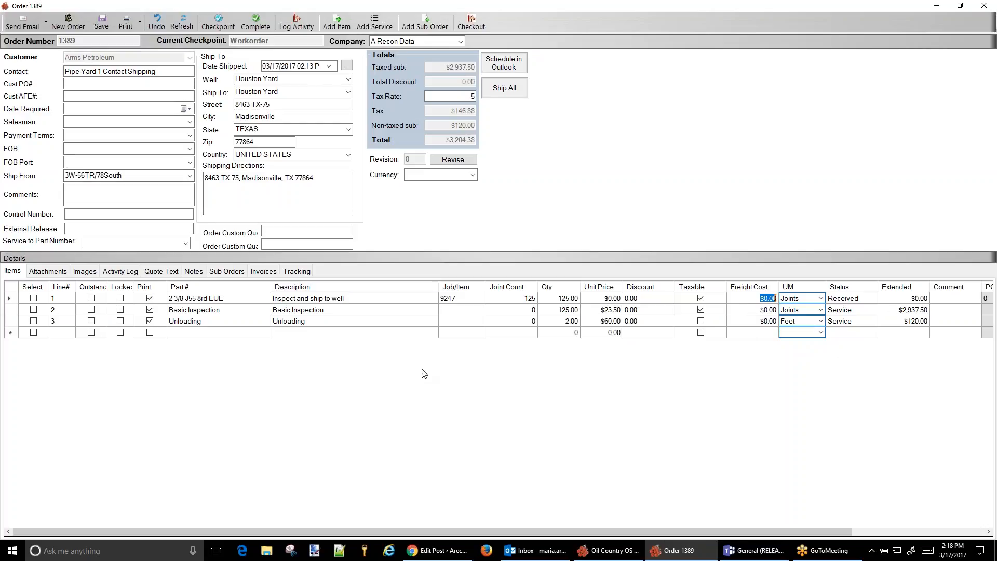
Save the order and set its checkpoint to Invoice
{"action": "left_click", "coordinate": [102, 22]}
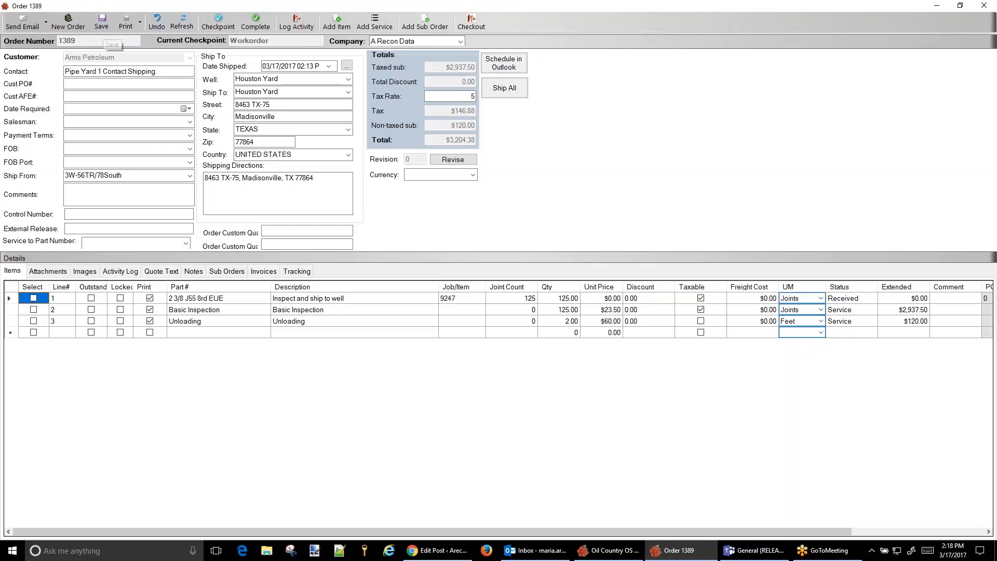
{"action": "left_click", "coordinate": [221, 23]}
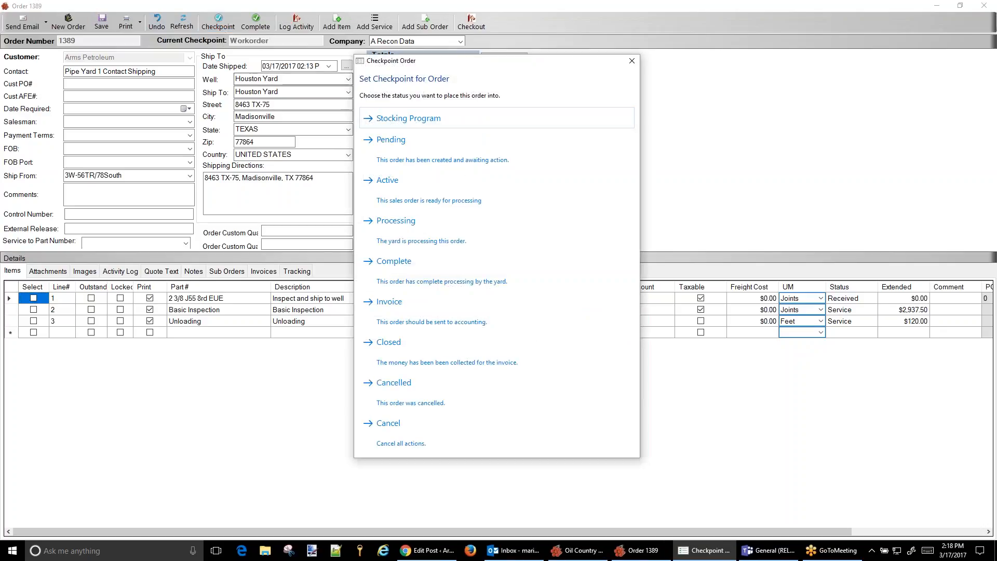
{"action": "left_click", "coordinate": [418, 307]}
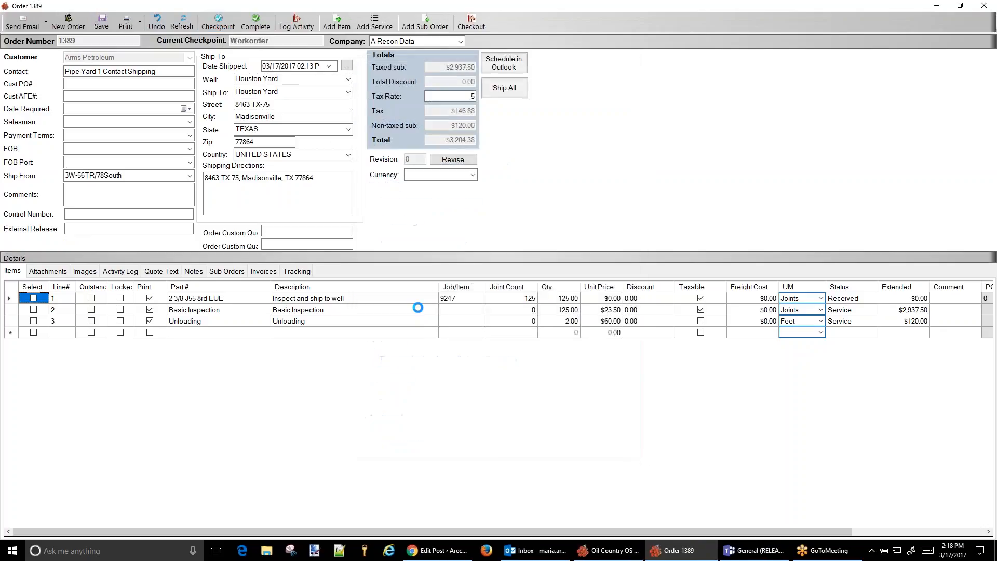